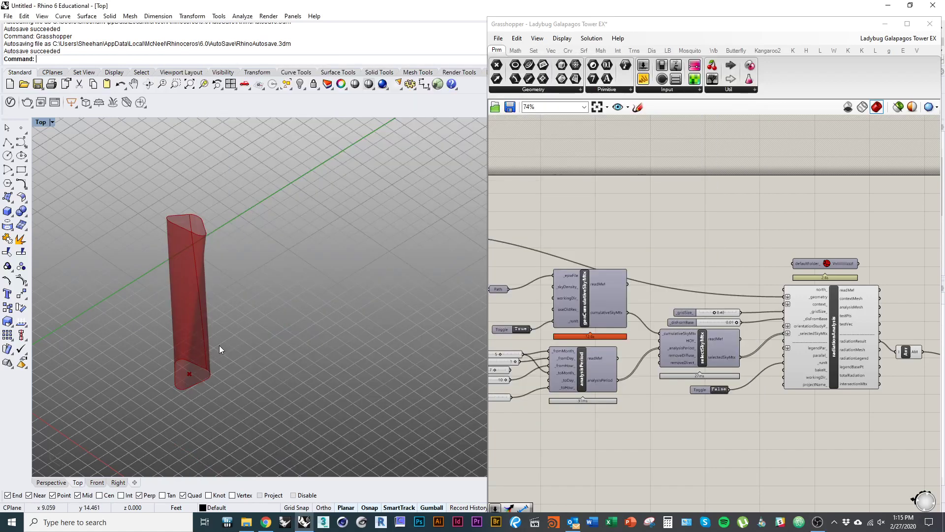
# - Nudge the Loft component slightly upward on the canvas and leave it selected to highlight the tower
pyautogui.moveTo(595, 368); pyautogui.dragTo(777, 374, button='right')
pyautogui.moveTo(561, 341); pyautogui.dragTo(655, 362, button='right')
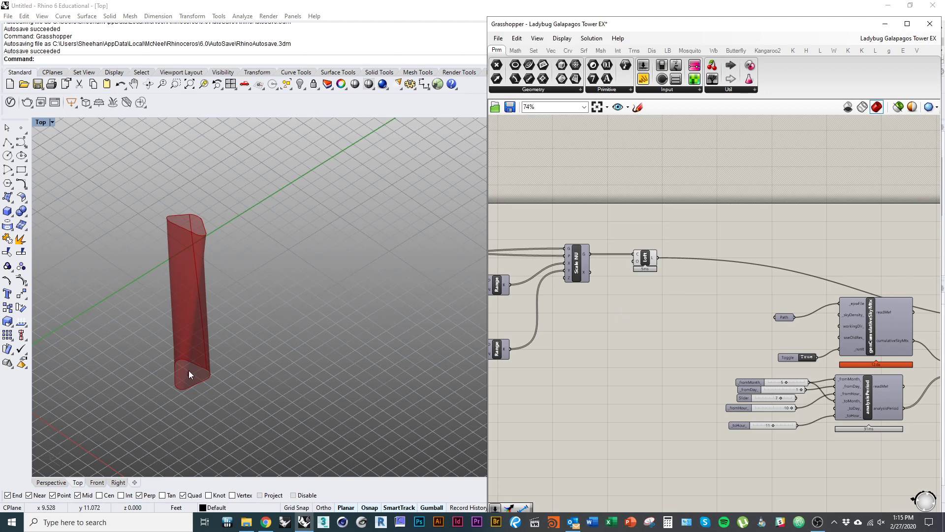
pyautogui.moveTo(645, 264); pyautogui.dragTo(650, 249)
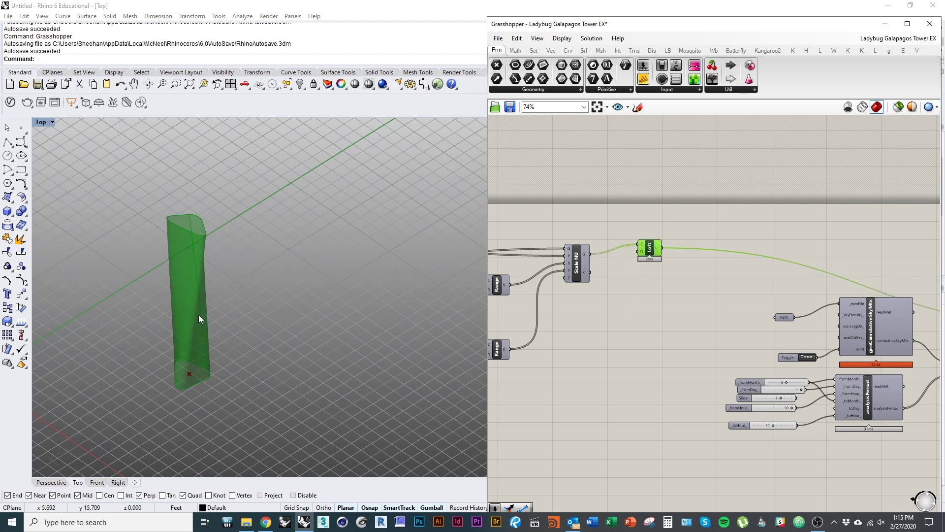
pyautogui.moveTo(199, 314); pyautogui.dragTo(217, 316, button='right')
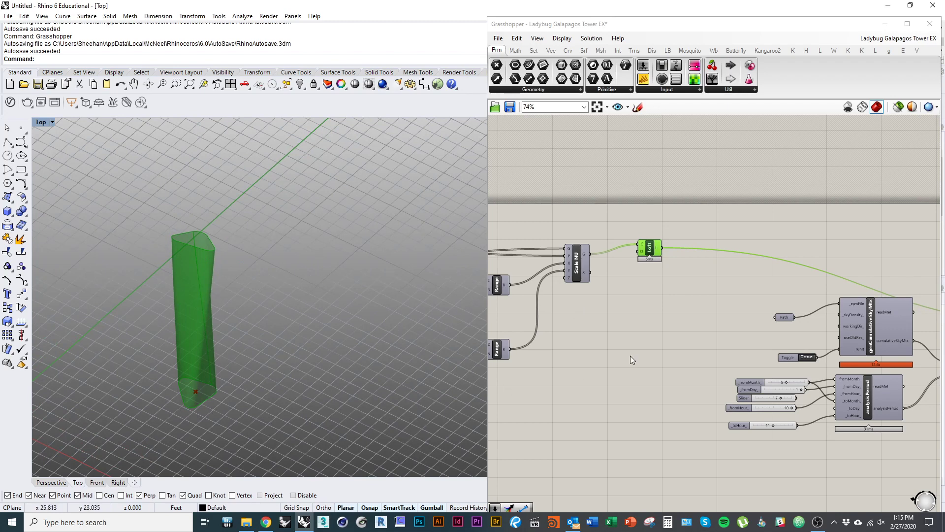
# - Deselect the Loft component and widen the Grasshopper window so the whole radiation analysis chain fits
pyautogui.moveTo(615, 353); pyautogui.dragTo(544, 330, button='right')
pyautogui.moveTo(804, 327); pyautogui.dragTo(698, 309, button='right')
pyautogui.moveTo(487, 303); pyautogui.dragTo(335, 303)
pyautogui.click(525, 271)
pyautogui.moveTo(604, 295); pyautogui.dragTo(673, 286, button='right')
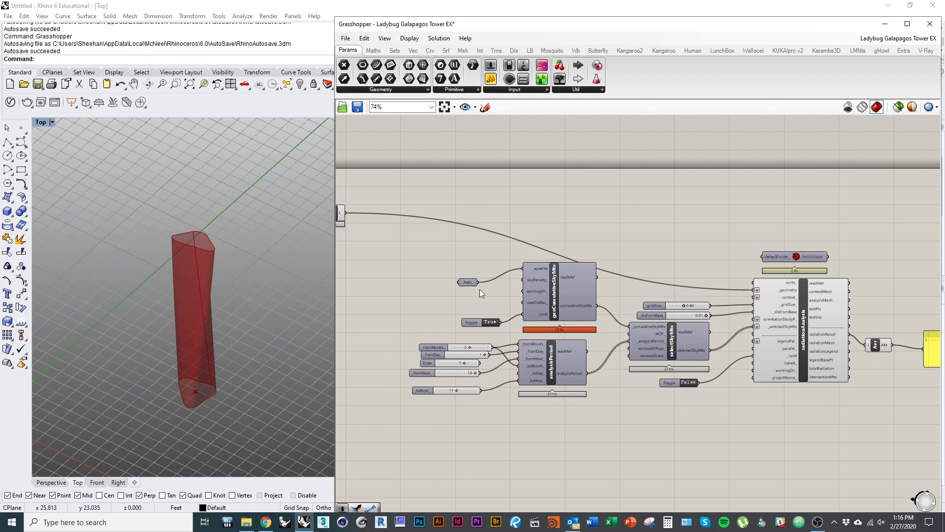
# - Switch to Chrome, locate the Ladybug Analysis Setup link in the Panopto module, and return to Grasshopper
pyautogui.click(266, 522)
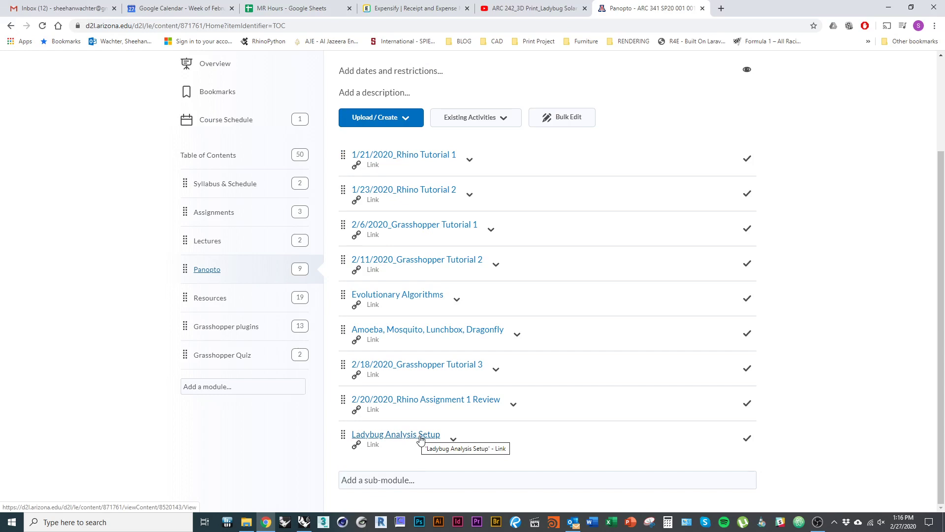
pyautogui.scroll(2, 420, 438)
pyautogui.scroll(-2, 397, 212)
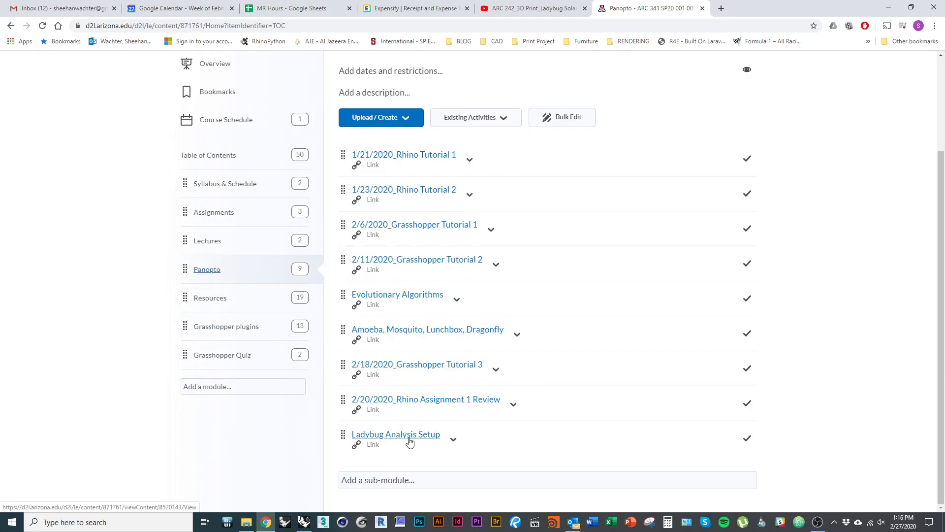
pyautogui.hotkey('alt', 'Tab')
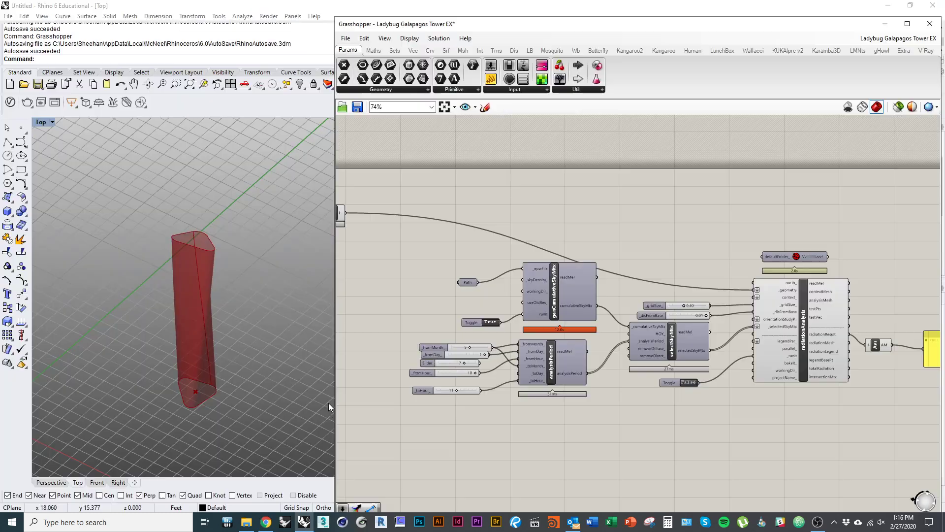
# - Turn off the preview of the Loft component that builds the tower
pyautogui.moveTo(424, 277); pyautogui.dragTo(530, 323, button='right')
pyautogui.click(446, 260)
pyautogui.rightClick(445, 260)
pyautogui.click(492, 236)
# - Set the toggle feeding the radiationAnalysis component's _runIt input to True to run the analysis
pyautogui.moveTo(903, 384); pyautogui.dragTo(659, 337, button='right')
pyautogui.click(659, 337)
pyautogui.rightClick(574, 230)
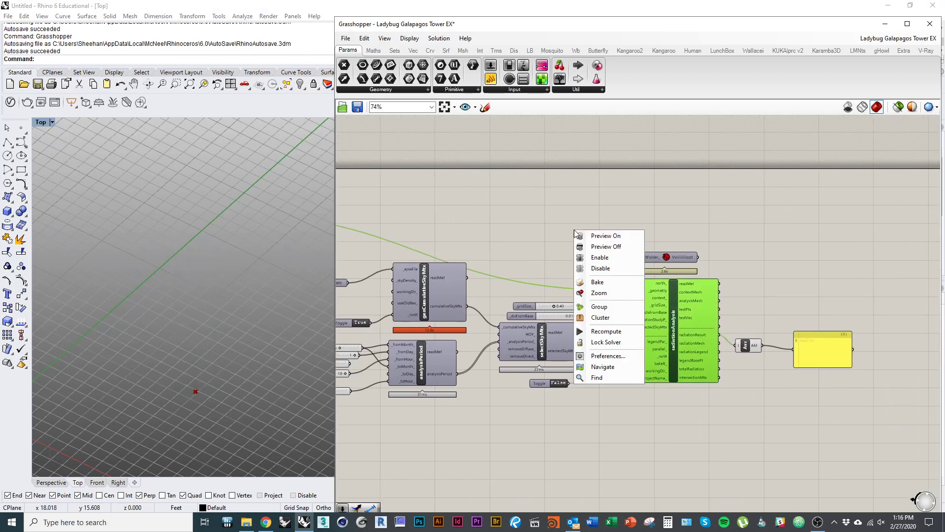
pyautogui.click(485, 207)
pyautogui.scroll(2, 661, 331)
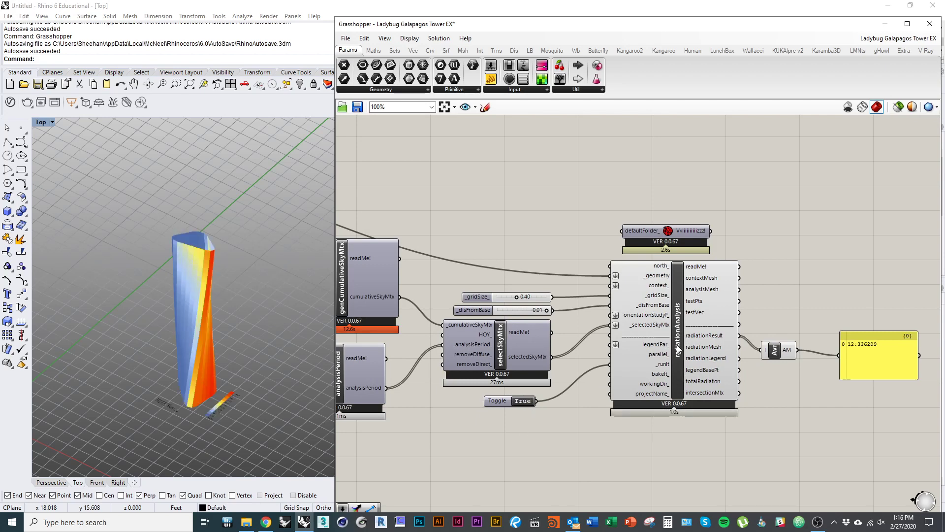
pyautogui.scroll(1, 679, 349)
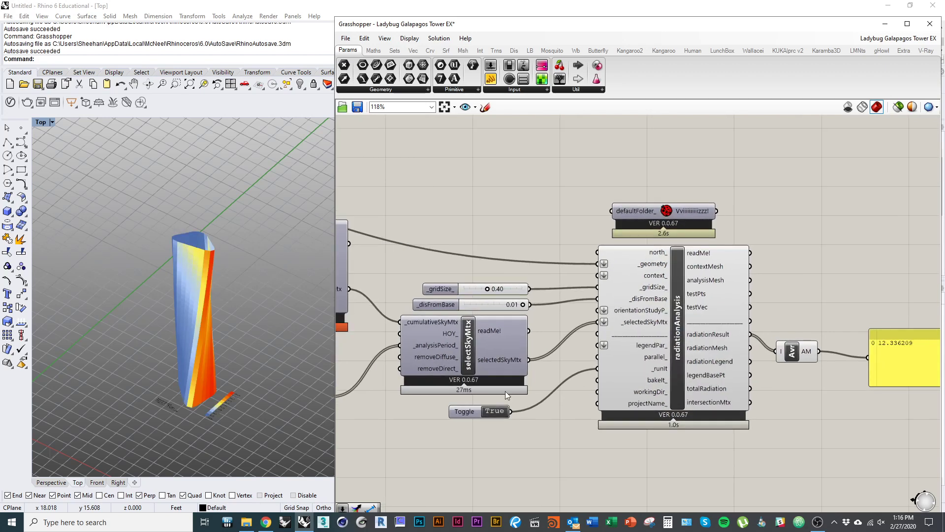
# - Set the Factor slider feeding the Pi component of the first Rotate to 0.57 to change the tower's orientation
pyautogui.moveTo(276, 334); pyautogui.dragTo(210, 317, button='right')
pyautogui.moveTo(535, 237); pyautogui.dragTo(747, 285, button='right')
pyautogui.scroll(-5, 747, 286)
pyautogui.moveTo(546, 332); pyautogui.dragTo(758, 358, button='right')
pyautogui.scroll(4, 564, 344)
pyautogui.moveTo(528, 305); pyautogui.dragTo(652, 319, button='right')
pyautogui.moveTo(489, 331); pyautogui.dragTo(656, 380, button='right')
pyautogui.moveTo(379, 358); pyautogui.dragTo(678, 371, button='right')
pyautogui.moveTo(522, 407); pyautogui.dragTo(607, 368, button='right')
pyautogui.scroll(-1, 555, 404)
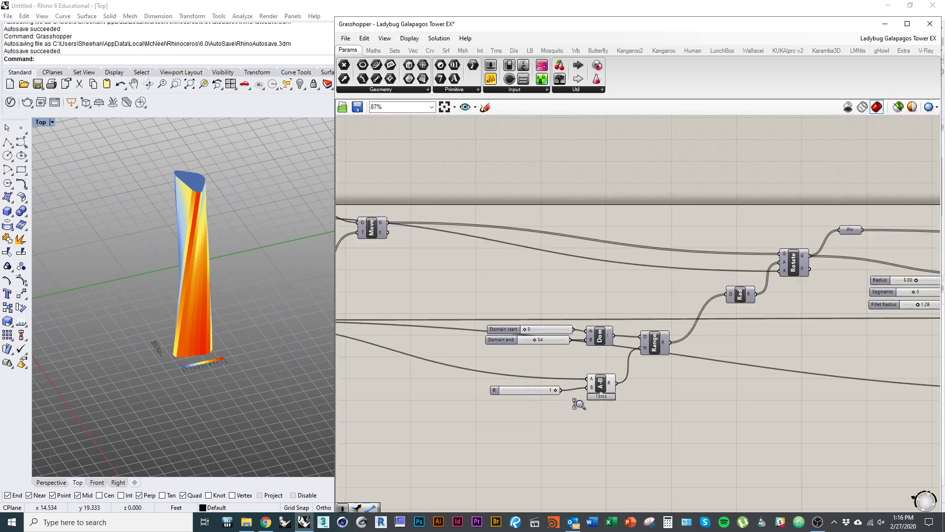
pyautogui.moveTo(474, 366); pyautogui.dragTo(670, 391, button='right')
pyautogui.moveTo(391, 325); pyautogui.dragTo(580, 359, button='right')
pyautogui.scroll(4, 572, 277)
pyautogui.scroll(3, 564, 244)
pyautogui.moveTo(553, 238); pyautogui.dragTo(591, 238)
pyautogui.scroll(-8, 413, 219)
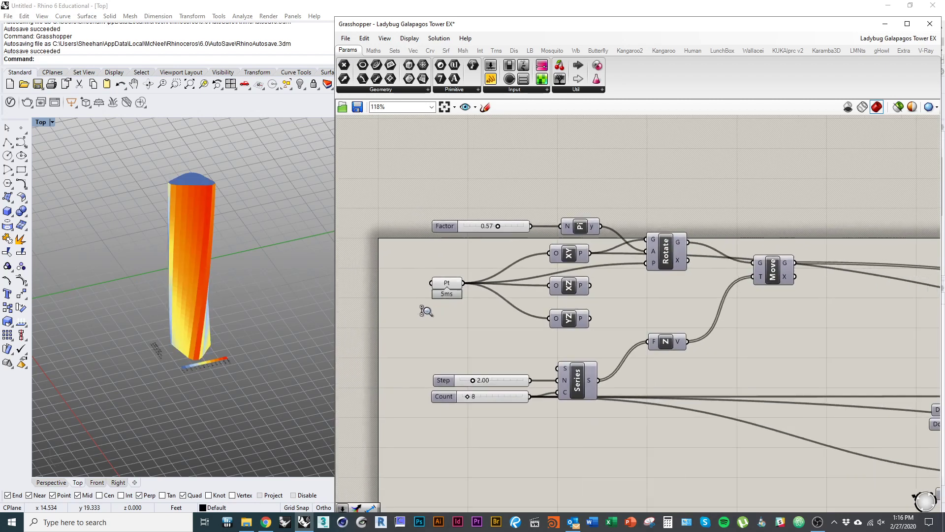
# - Increase the Domain end slider of the range driving the floors' rotation angle to twist the tower more
pyautogui.scroll(9, 571, 315)
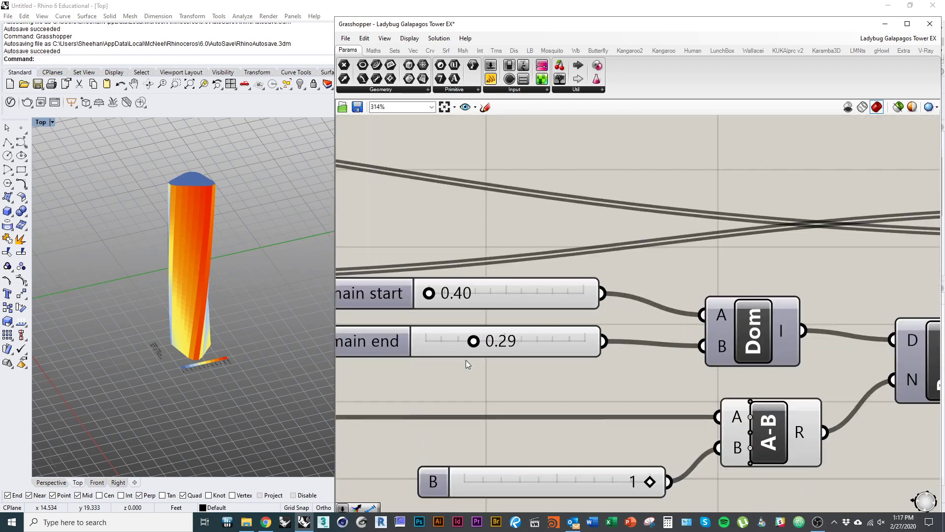
pyautogui.scroll(-6, 478, 304)
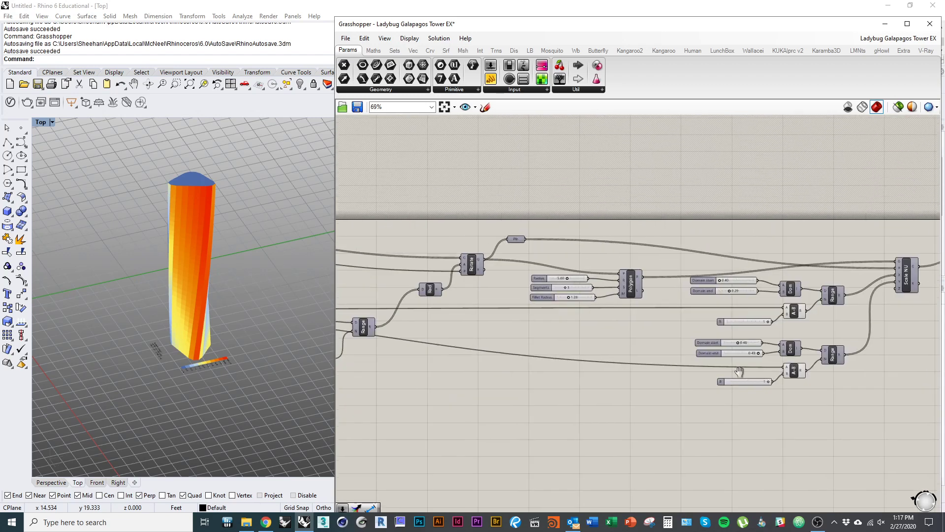
pyautogui.scroll(3, 625, 254)
pyautogui.moveTo(286, 300); pyautogui.dragTo(248, 329, button='right')
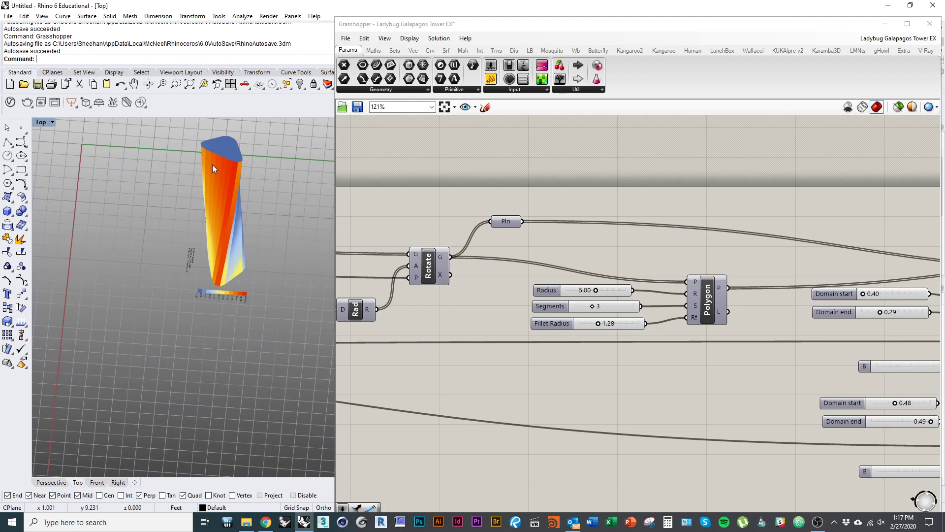
pyautogui.moveTo(226, 181); pyautogui.dragTo(224, 318, button='right')
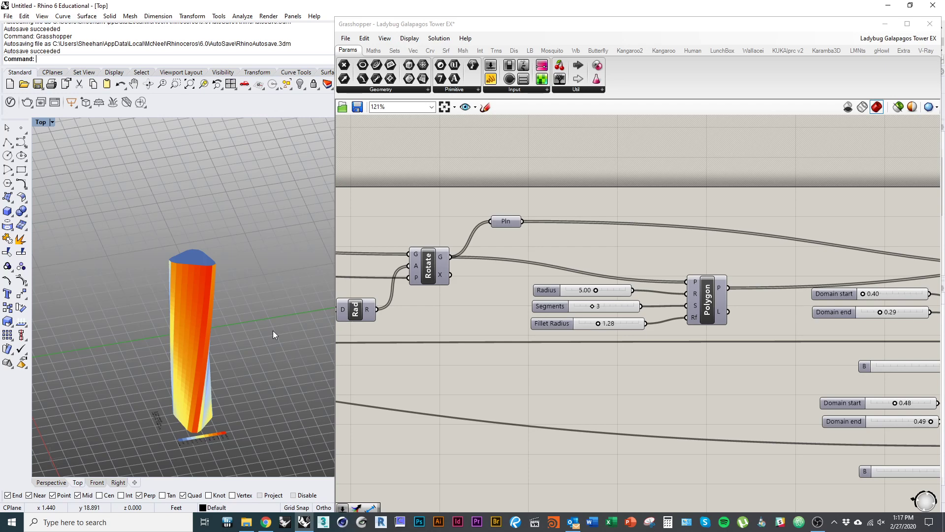
pyautogui.moveTo(247, 348); pyautogui.dragTo(253, 395, button='right')
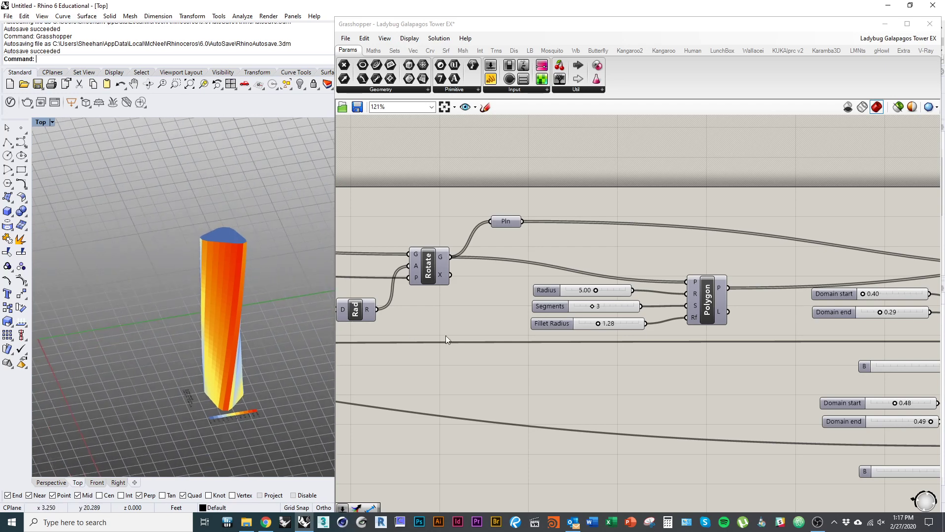
pyautogui.moveTo(437, 338); pyautogui.dragTo(690, 364, button='right')
pyautogui.moveTo(498, 416); pyautogui.dragTo(528, 413, button='right')
pyautogui.scroll(4, 528, 414)
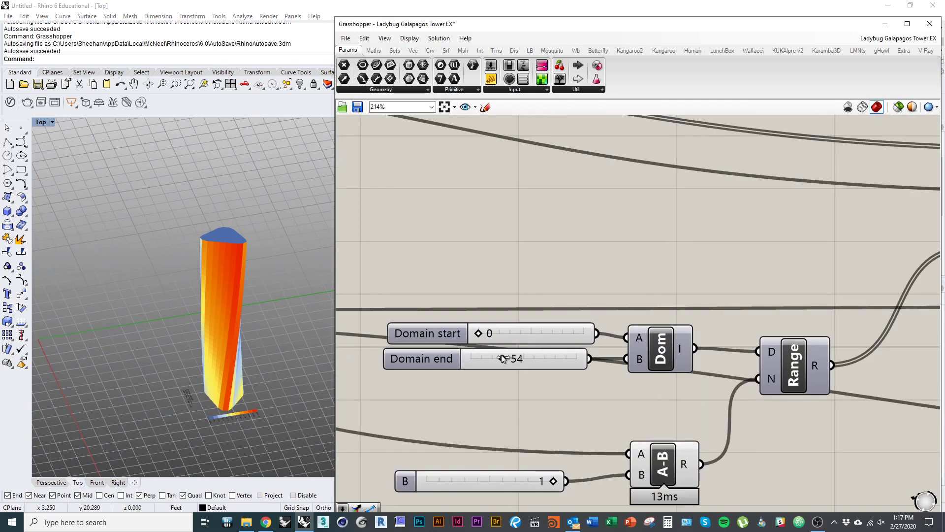
pyautogui.moveTo(503, 359); pyautogui.dragTo(557, 359)
pyautogui.scroll(-9, 463, 280)
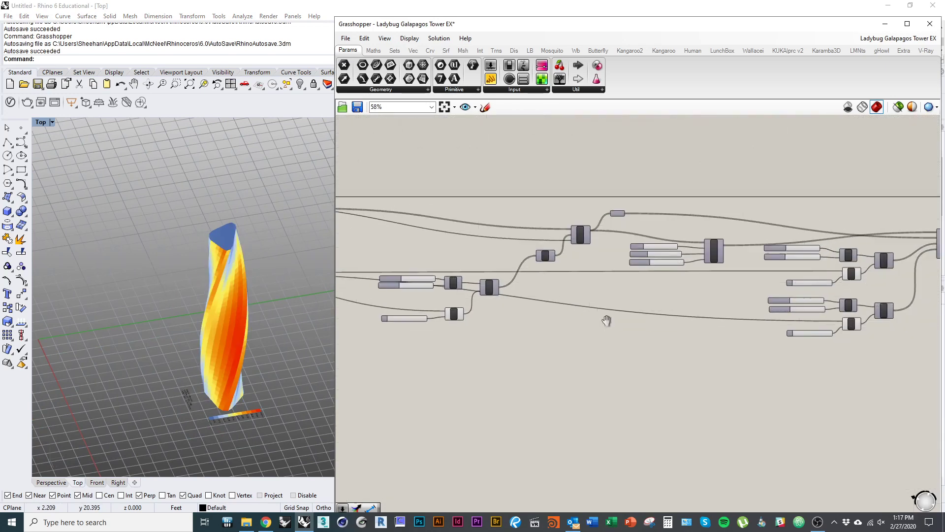
# - Add a Galapagos component and place it on the empty canvas above the average result panel
pyautogui.moveTo(677, 271); pyautogui.dragTo(553, 280, button='right')
pyautogui.moveTo(672, 246); pyautogui.dragTo(593, 247, button='right')
pyautogui.scroll(4, 621, 305)
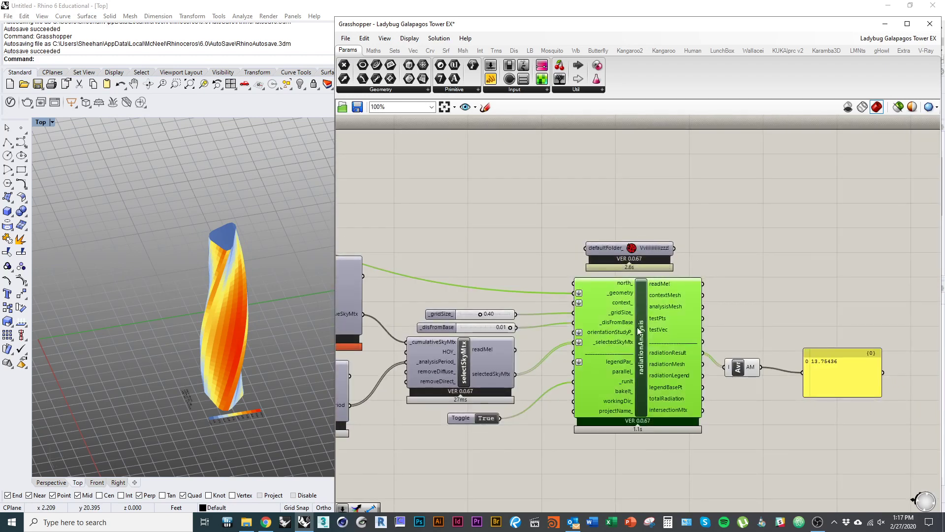
pyautogui.doubleClick(663, 169)
pyautogui.write('galapago')
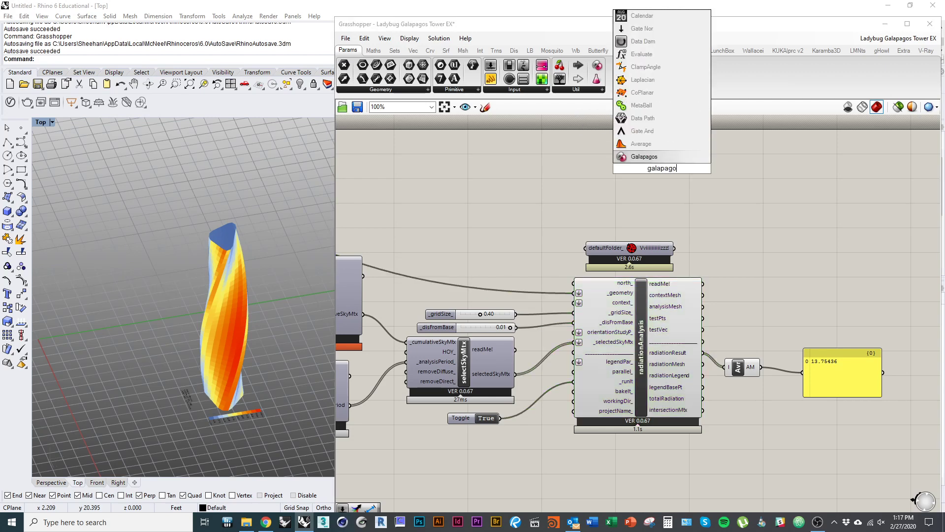
pyautogui.press('Return')
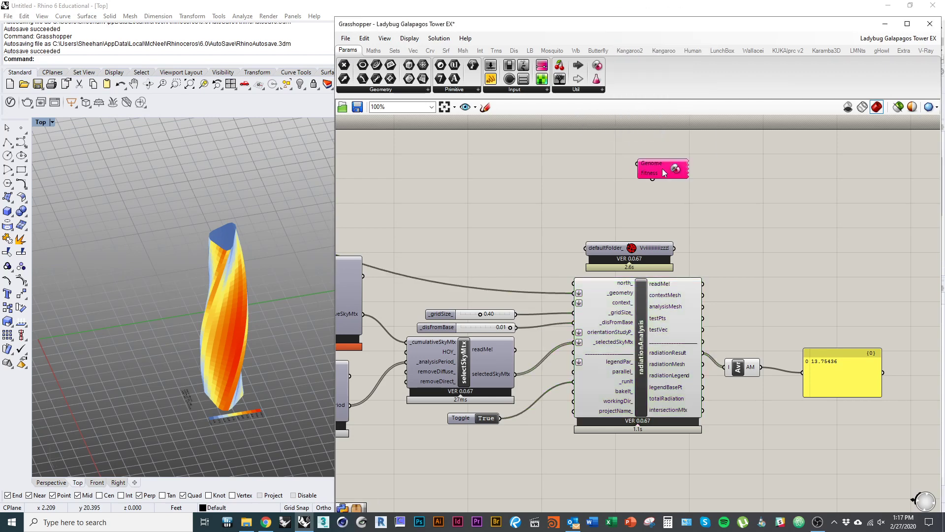
pyautogui.moveTo(663, 168); pyautogui.dragTo(784, 201)
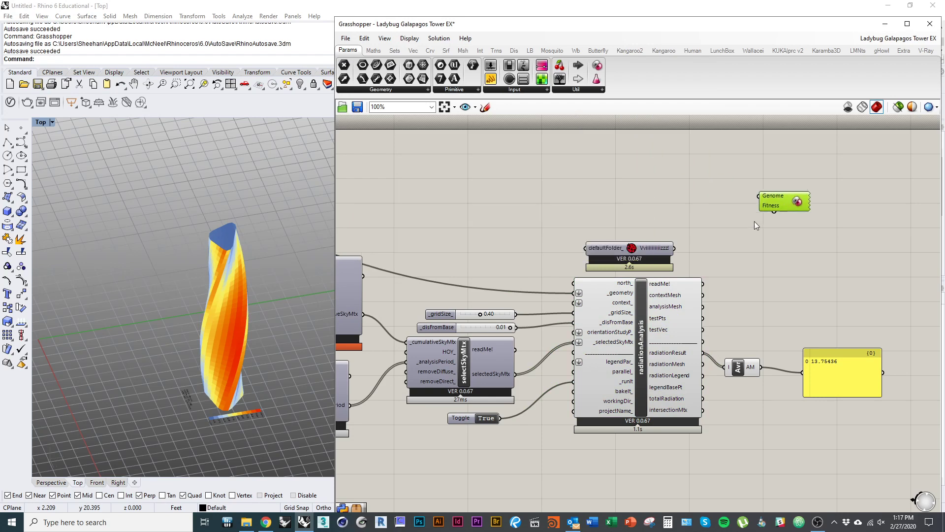
pyautogui.scroll(2, 768, 222)
pyautogui.moveTo(722, 234); pyautogui.dragTo(580, 205, button='right')
pyautogui.moveTo(630, 179); pyautogui.dragTo(704, 189)
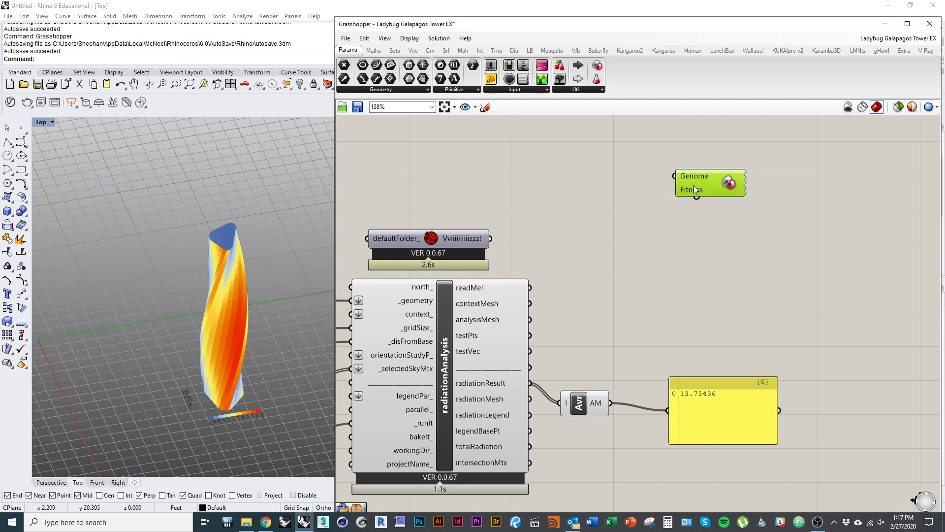
# - Wire radiationResult directly to the panel to inspect the individual values, and restore the Average component's AM wire to the panel
pyautogui.moveTo(598, 288); pyautogui.dragTo(653, 283, button='right')
pyautogui.moveTo(257, 338); pyautogui.dragTo(244, 323, button='right')
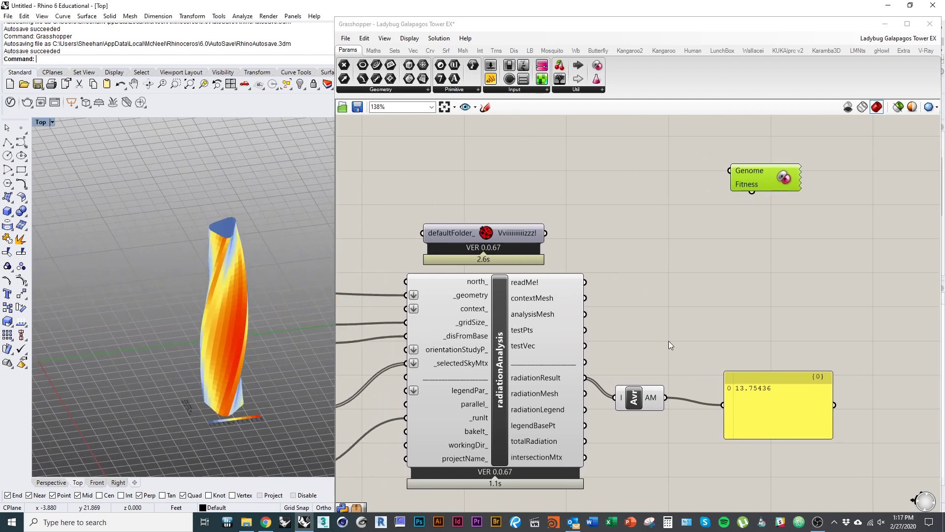
pyautogui.moveTo(668, 343); pyautogui.dragTo(704, 291, button='right')
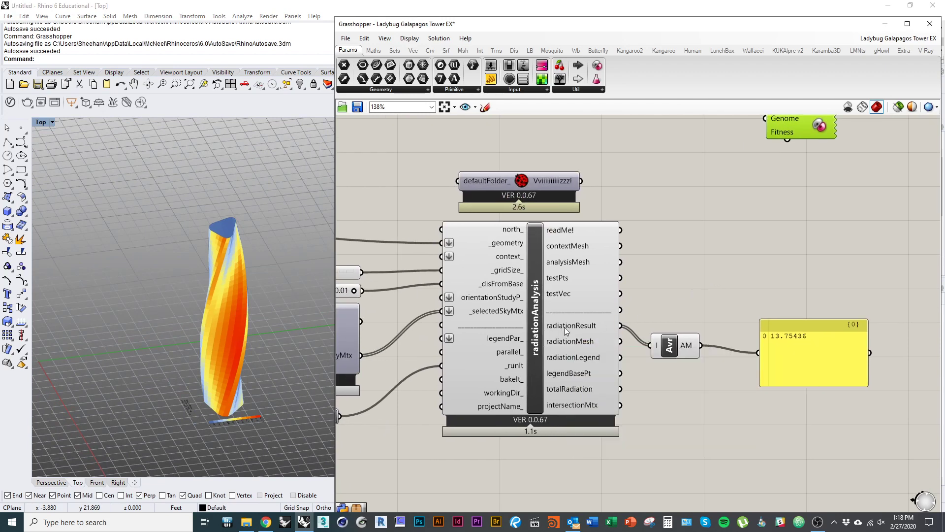
pyautogui.moveTo(620, 325); pyautogui.dragTo(759, 353)
pyautogui.moveTo(737, 385); pyautogui.dragTo(648, 359, button='right')
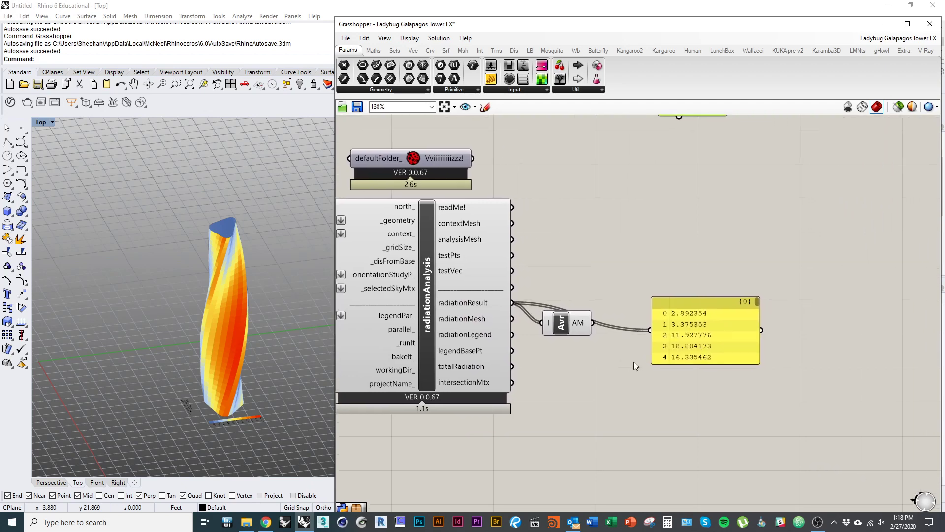
pyautogui.scroll(10, 250, 317)
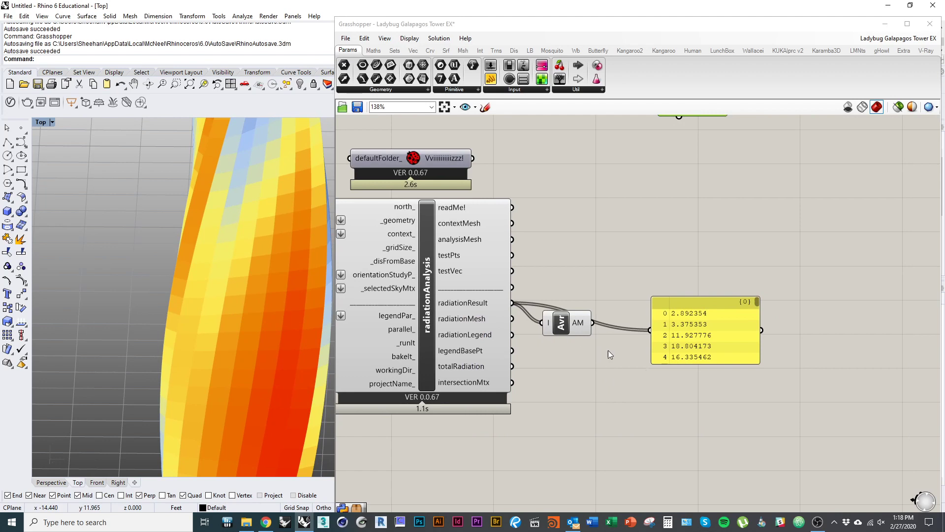
pyautogui.moveTo(591, 323); pyautogui.dragTo(649, 330)
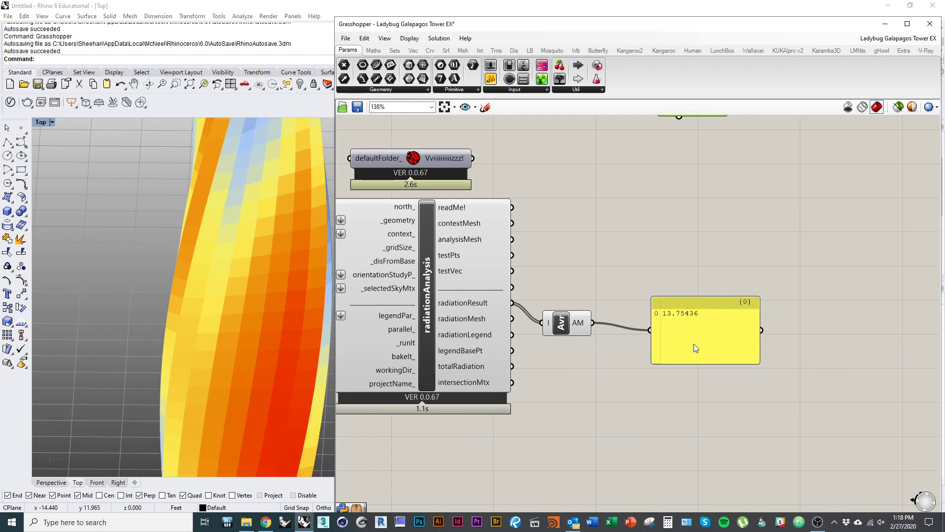
pyautogui.moveTo(237, 308)
pyautogui.mouseDown(button='right')
pyautogui.moveTo(222, 406)
pyautogui.moveTo(234, 303)
pyautogui.mouseUp(button='right')
# - Align the Average component with radiationResult, connect its AM output to the Galapagos Fitness input, and shift Galapagos slightly
pyautogui.moveTo(536, 311); pyautogui.dragTo(490, 369, button='right')
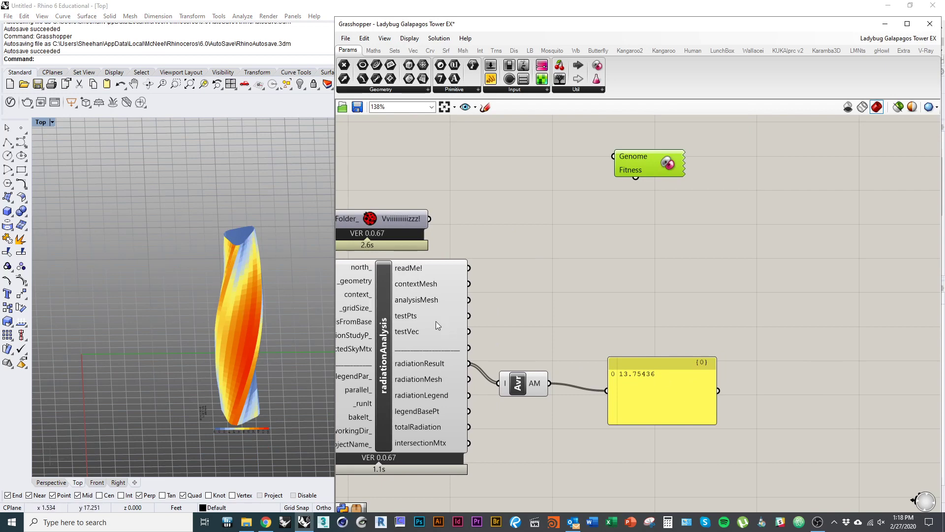
pyautogui.moveTo(429, 321); pyautogui.dragTo(701, 319, button='right')
pyautogui.scroll(-1, 696, 318)
pyautogui.moveTo(621, 320); pyautogui.dragTo(801, 315, button='right')
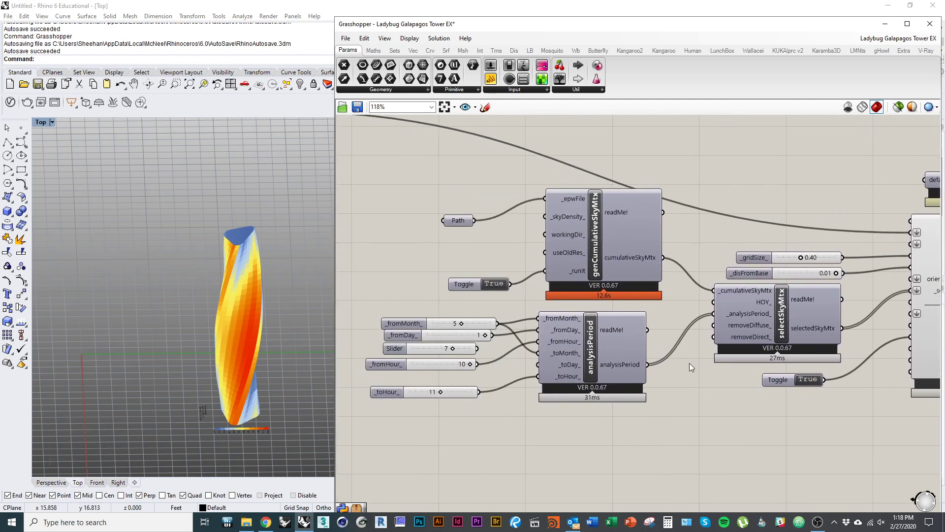
pyautogui.moveTo(758, 337); pyautogui.dragTo(276, 404, button='right')
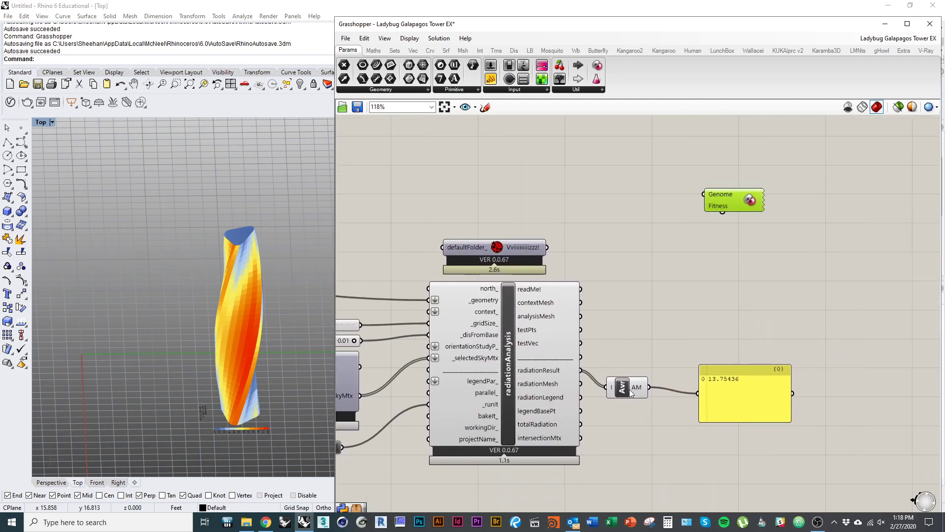
pyautogui.moveTo(635, 388); pyautogui.dragTo(651, 375)
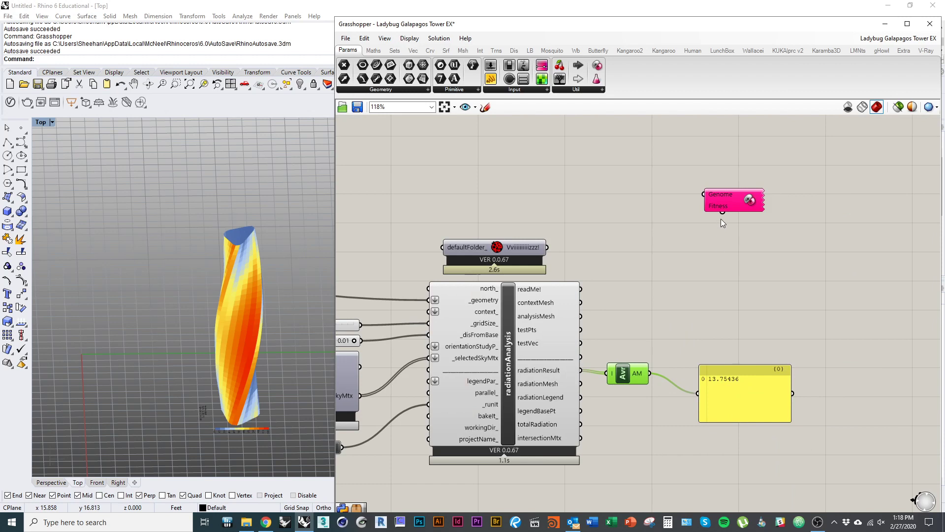
pyautogui.moveTo(722, 256); pyautogui.dragTo(645, 370)
pyautogui.moveTo(743, 224); pyautogui.dragTo(649, 373)
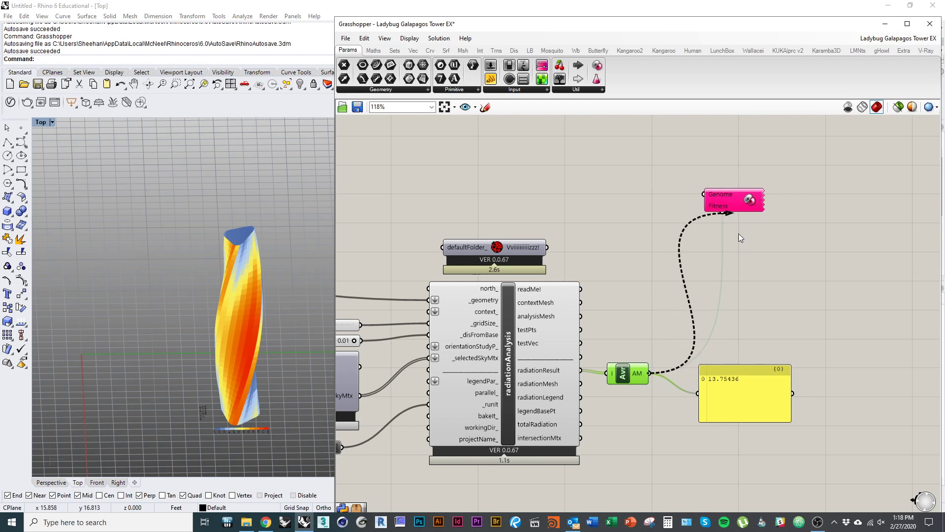
pyautogui.click(742, 327)
pyautogui.moveTo(742, 327); pyautogui.dragTo(652, 337, button='right')
pyautogui.moveTo(628, 220); pyautogui.dragTo(651, 219)
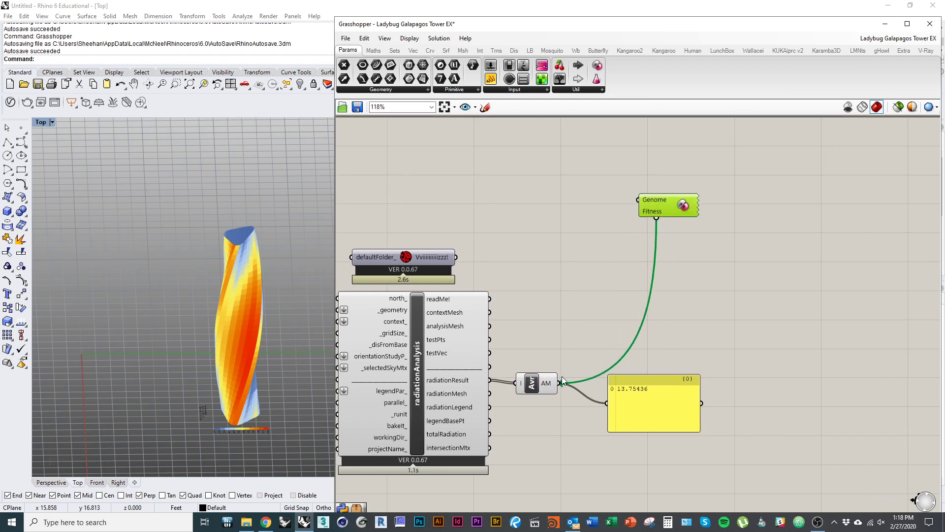
# - Open the Galapagos editor, set Fitness to Minimize, and accept the settings
pyautogui.moveTo(625, 227); pyautogui.dragTo(649, 242, button='right')
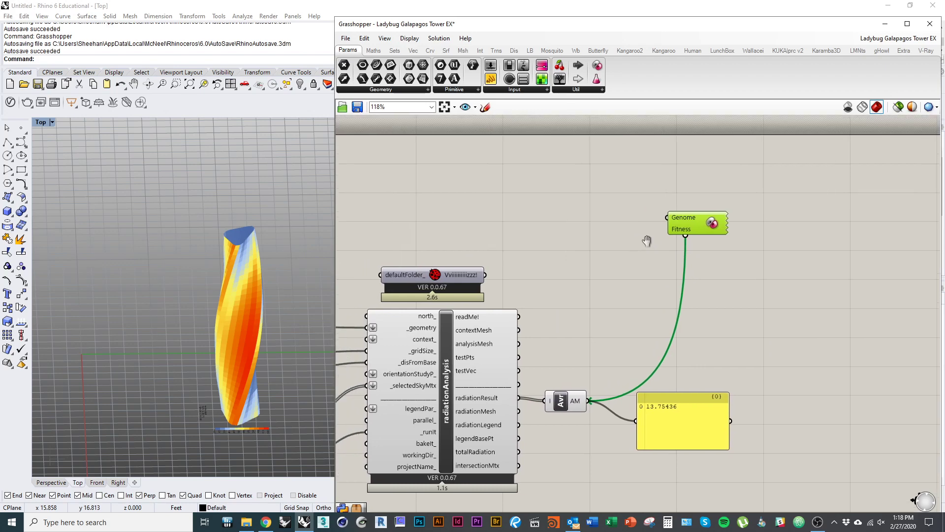
pyautogui.click(696, 224)
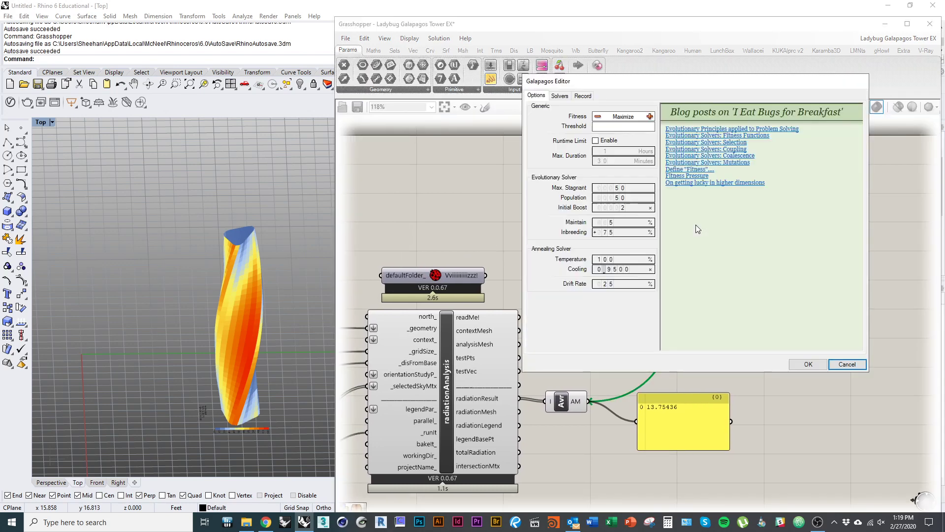
pyautogui.moveTo(640, 82); pyautogui.dragTo(578, 164)
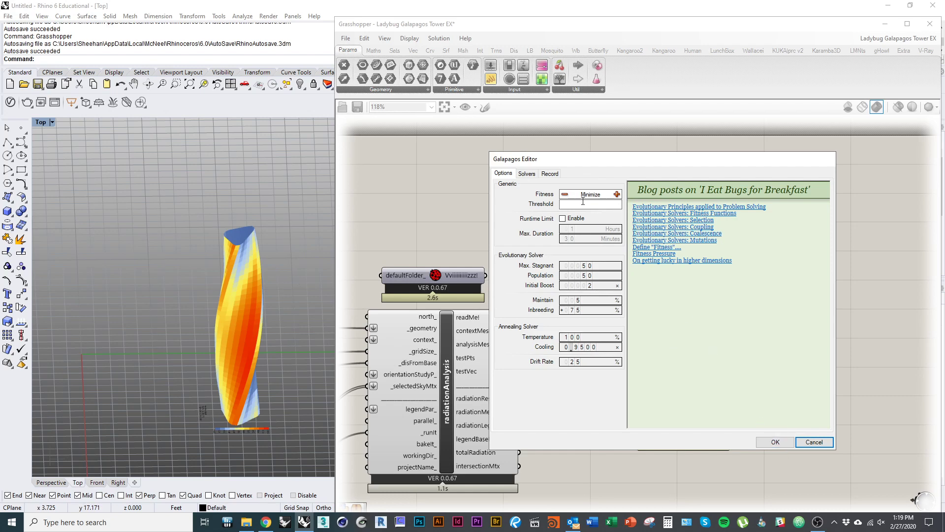
pyautogui.click(775, 442)
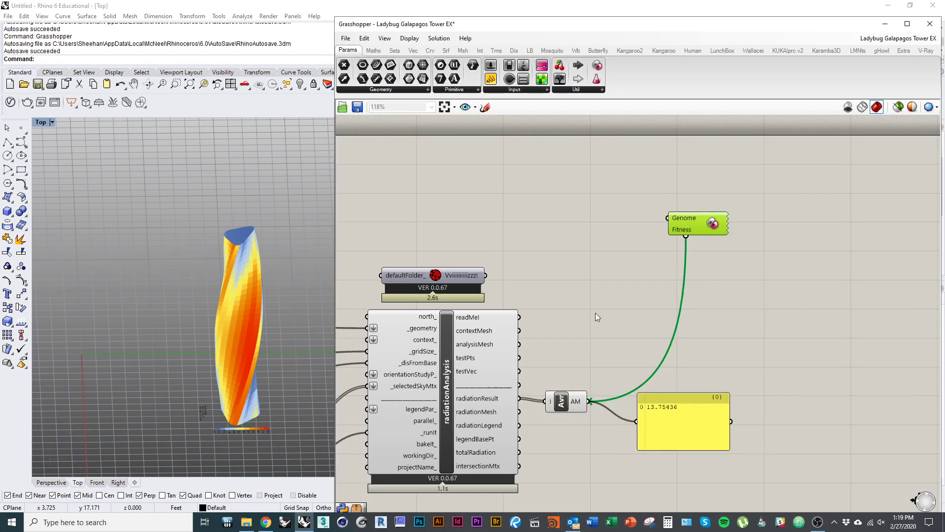
# - Relocate the Galapagos component from the radiation analysis to just above the domain sliders that feed Scale NU
pyautogui.moveTo(634, 251); pyautogui.dragTo(707, 271, button='right')
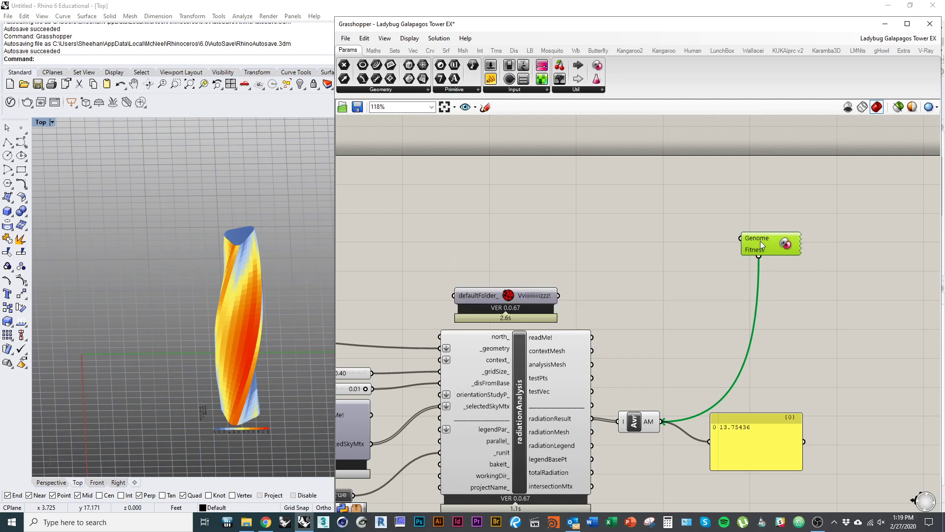
pyautogui.scroll(-3, 761, 241)
pyautogui.scroll(-3, 787, 240)
pyautogui.moveTo(788, 240); pyautogui.dragTo(518, 284)
pyautogui.scroll(5, 761, 300)
pyautogui.scroll(-5, 828, 318)
pyautogui.scroll(-2, 826, 319)
pyautogui.scroll(2, 518, 283)
pyautogui.scroll(4, 518, 283)
pyautogui.moveTo(530, 228); pyautogui.dragTo(604, 190)
pyautogui.moveTo(622, 323); pyautogui.dragTo(705, 294, button='right')
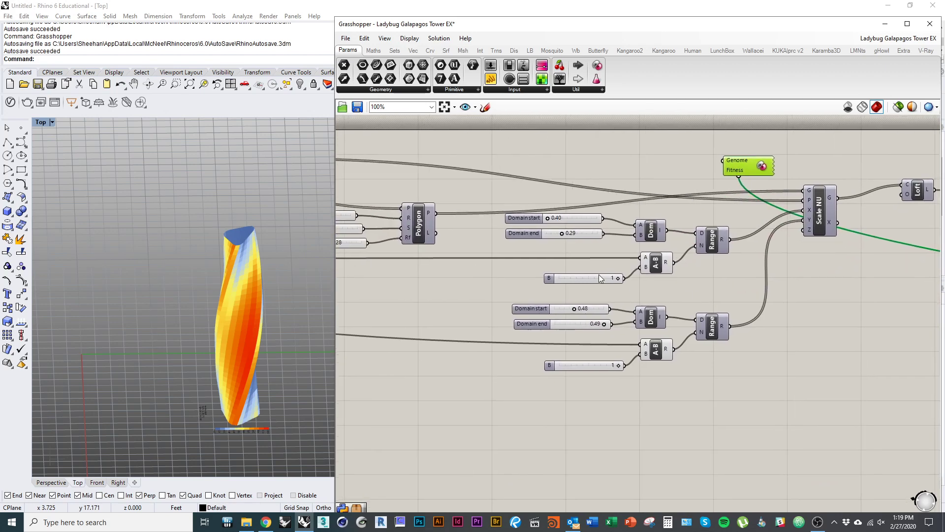
# - Switch the radiation analysis off by setting its _runIt toggle to False
pyautogui.scroll(-3, 596, 270)
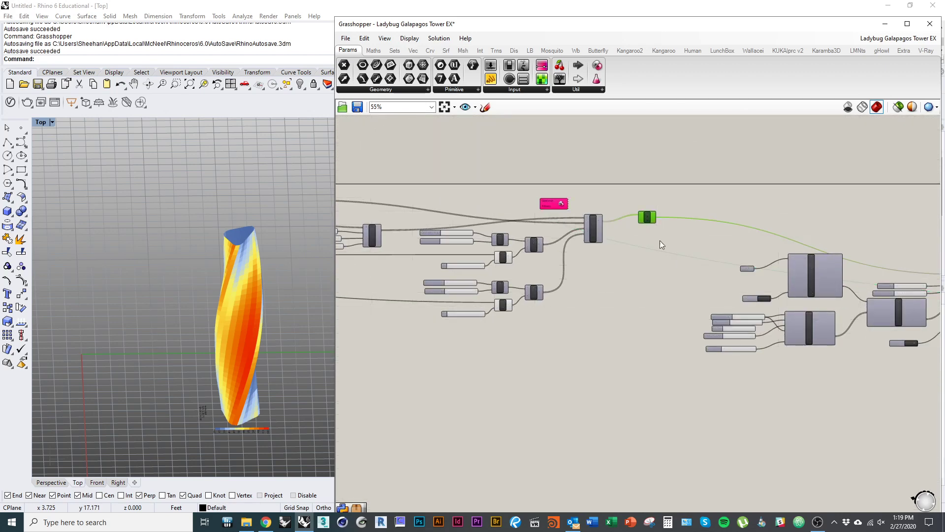
pyautogui.moveTo(881, 293); pyautogui.dragTo(625, 276, button='right')
pyautogui.doubleClick(657, 327)
# - Set the Scale NU X range's domain to 0.42 and 0.28, and the Y range's domain to 0.40 and 0.50
pyautogui.moveTo(473, 307); pyautogui.dragTo(888, 357, button='right')
pyautogui.scroll(5, 647, 284)
pyautogui.moveTo(647, 283); pyautogui.dragTo(601, 280, button='right')
pyautogui.click(583, 312)
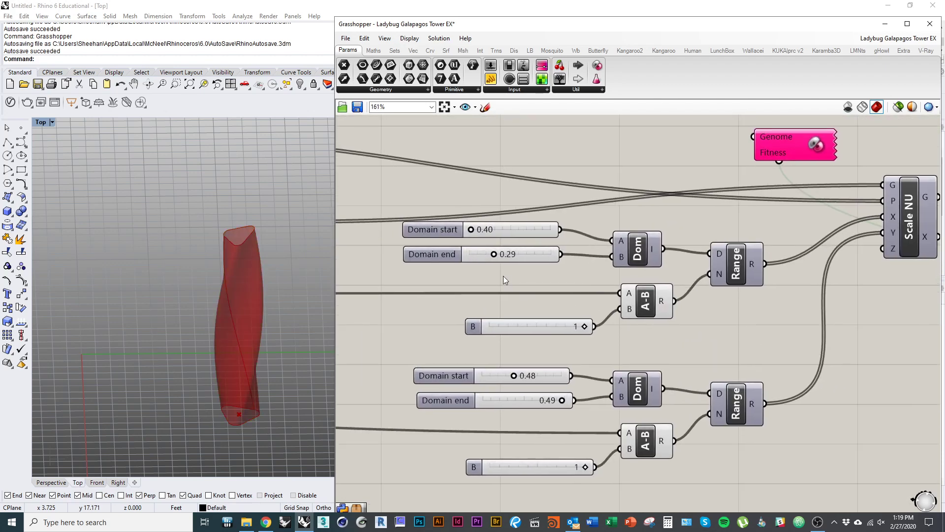
pyautogui.moveTo(493, 254); pyautogui.dragTo(479, 229)
pyautogui.moveTo(530, 346); pyautogui.dragTo(534, 287, button='right')
pyautogui.moveTo(519, 315); pyautogui.dragTo(488, 315)
pyautogui.moveTo(568, 341)
pyautogui.mouseDown()
pyautogui.moveTo(536, 342)
pyautogui.moveTo(569, 341)
pyautogui.mouseUp()
# - Review the Polygon's Radius, Segments and Fillet Radius sliders and the floors' rotation domain sliders as possible optimization variables
pyautogui.scroll(-4, 554, 356)
pyautogui.moveTo(485, 315); pyautogui.dragTo(661, 342, button='right')
pyautogui.scroll(4, 553, 259)
pyautogui.moveTo(426, 262); pyautogui.dragTo(525, 300, button='right')
pyautogui.moveTo(639, 291); pyautogui.dragTo(639, 294)
pyautogui.scroll(-2, 595, 284)
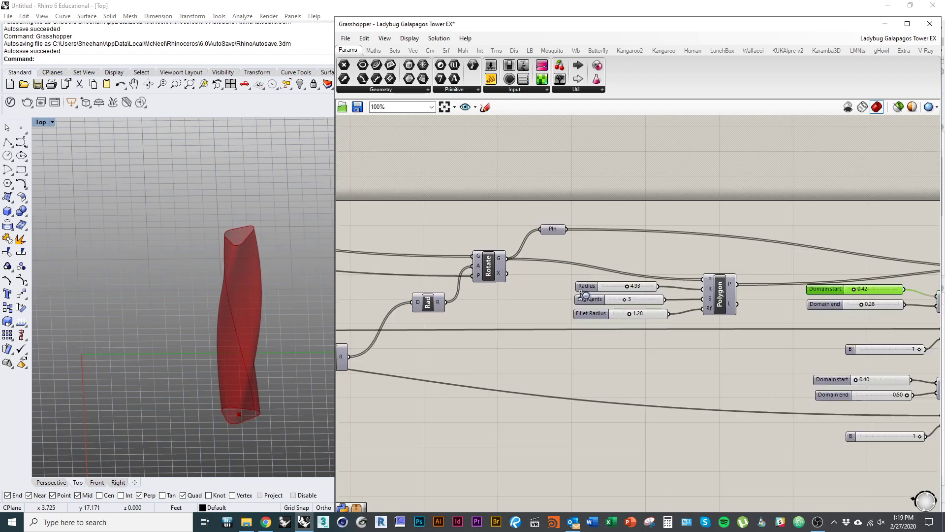
pyautogui.moveTo(586, 306); pyautogui.dragTo(821, 319, button='right')
pyautogui.moveTo(637, 313); pyautogui.dragTo(658, 273, button='right')
pyautogui.scroll(3, 522, 308)
pyautogui.moveTo(526, 338)
pyautogui.mouseDown()
pyautogui.moveTo(465, 345)
pyautogui.moveTo(527, 344)
pyautogui.mouseUp()
pyautogui.scroll(-3, 527, 344)
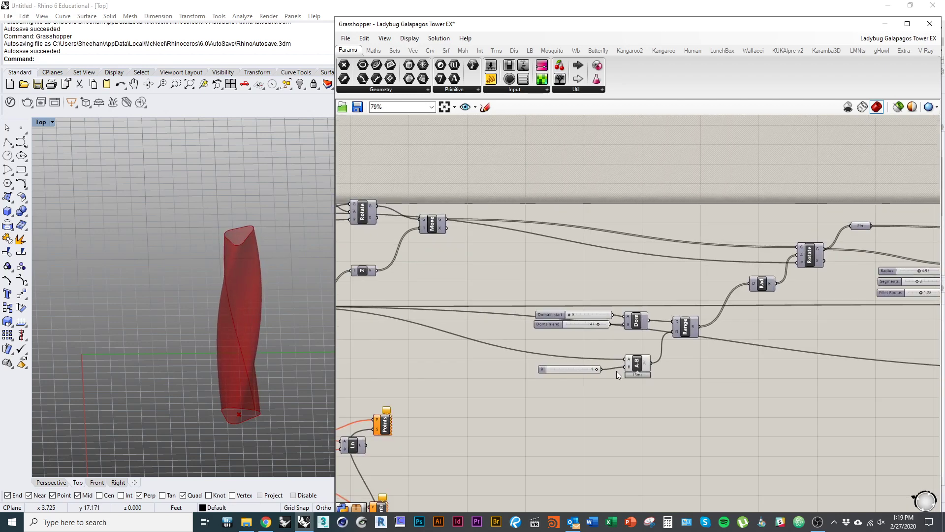
# - Lower the Factor slider that feeds the Pi component to change the rotation of the tower's base plane
pyautogui.moveTo(527, 343); pyautogui.dragTo(670, 341, button='right')
pyautogui.scroll(4, 510, 211)
pyautogui.moveTo(485, 227); pyautogui.dragTo(462, 229)
pyautogui.moveTo(463, 230); pyautogui.dragTo(501, 276, button='right')
pyautogui.moveTo(501, 317); pyautogui.dragTo(464, 294, button='right')
pyautogui.moveTo(612, 312); pyautogui.dragTo(440, 270, button='right')
# - Return to the scaling section and shift the Galapagos component closer to the X range's domain sliders
pyautogui.scroll(-4, 428, 256)
pyautogui.moveTo(507, 332); pyautogui.dragTo(564, 253, button='right')
pyautogui.moveTo(642, 287); pyautogui.dragTo(475, 360, button='right')
pyautogui.moveTo(726, 290); pyautogui.dragTo(605, 304, button='right')
pyautogui.moveTo(676, 289); pyautogui.dragTo(742, 244, button='right')
pyautogui.moveTo(387, 333); pyautogui.dragTo(457, 330, button='right')
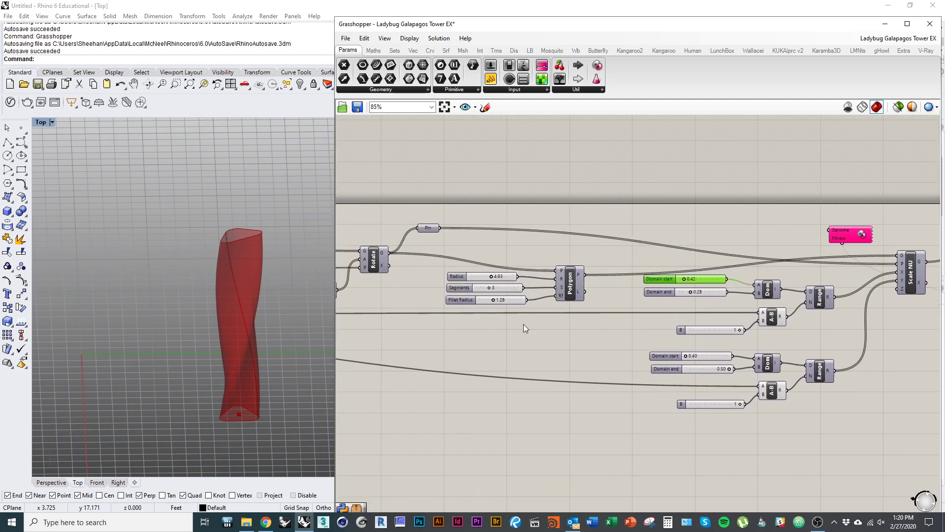
pyautogui.moveTo(642, 329); pyautogui.dragTo(522, 324, button='right')
pyautogui.moveTo(730, 235); pyautogui.dragTo(657, 232)
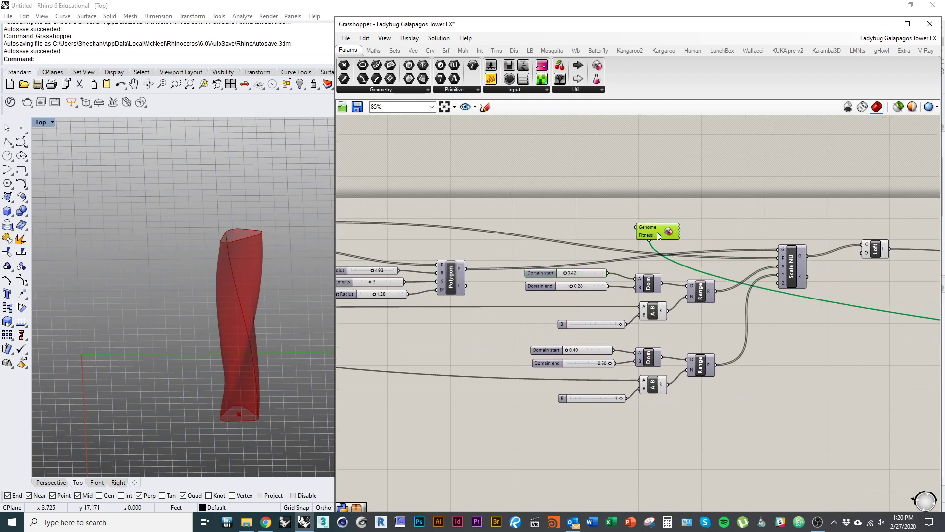
# - Set the X scale range's Domain start to 0.59 and Domain end to 0.20, checking the tower's shape in Rhino
pyautogui.scroll(5, 640, 267)
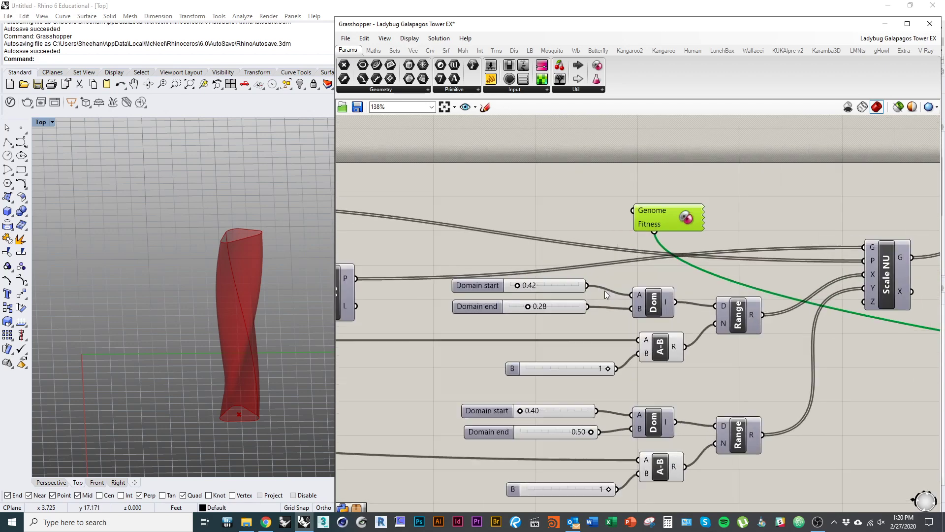
pyautogui.scroll(5, 523, 302)
pyautogui.moveTo(485, 304); pyautogui.dragTo(549, 314)
pyautogui.scroll(-2, 473, 302)
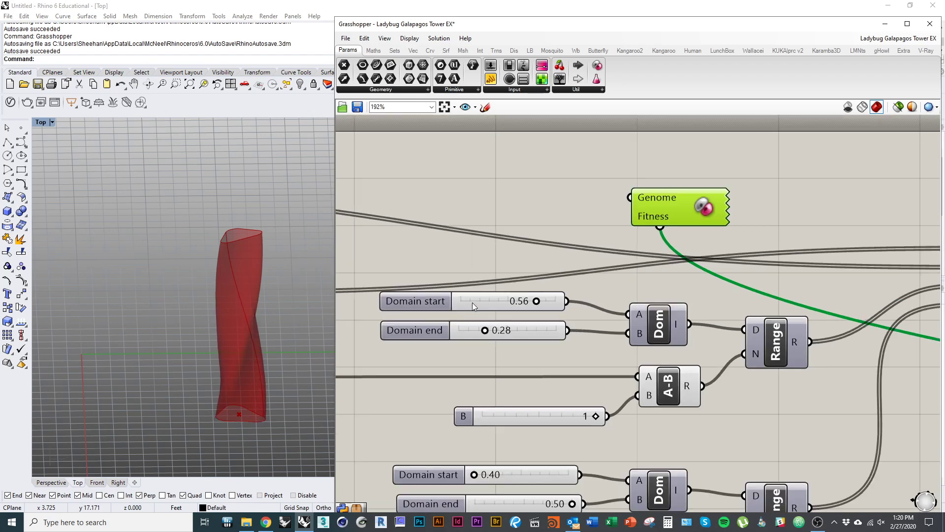
pyautogui.moveTo(285, 438); pyautogui.dragTo(296, 409, button='right')
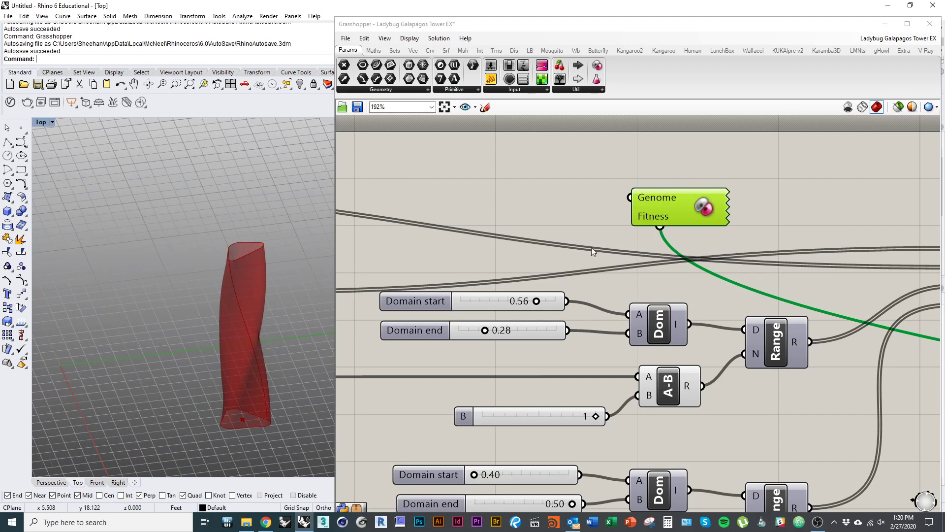
pyautogui.moveTo(487, 283); pyautogui.dragTo(601, 286, button='right')
pyautogui.scroll(-4, 600, 296)
pyautogui.moveTo(555, 319); pyautogui.dragTo(541, 327, button='right')
pyautogui.scroll(2, 630, 339)
pyautogui.scroll(2, 650, 320)
pyautogui.moveTo(672, 290); pyautogui.dragTo(691, 299)
pyautogui.moveTo(624, 318); pyautogui.dragTo(590, 322)
# - Set the Domain end of the range driving the floors' rotation angle to 113
pyautogui.moveTo(529, 427); pyautogui.dragTo(839, 371, button='right')
pyautogui.moveTo(517, 301); pyautogui.dragTo(876, 370, button='right')
pyautogui.scroll(-2, 685, 379)
pyautogui.moveTo(685, 379); pyautogui.dragTo(876, 328, button='right')
pyautogui.moveTo(554, 383); pyautogui.dragTo(644, 329, button='right')
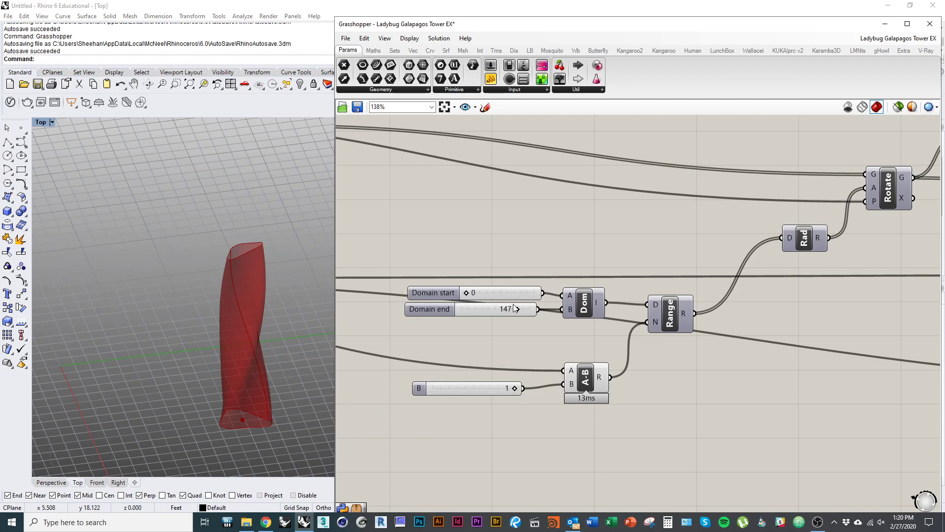
pyautogui.moveTo(510, 309); pyautogui.dragTo(504, 314)
pyautogui.scroll(-4, 761, 353)
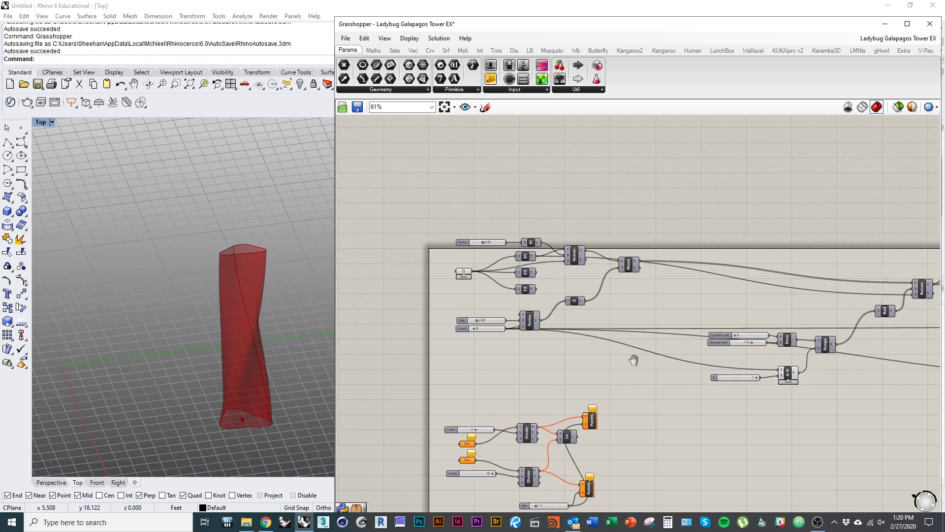
# - Reposition Galapagos above the X scale range and connect its Genome input to that range's Domain start and Domain end sliders
pyautogui.scroll(2, 773, 305)
pyautogui.scroll(2, 794, 292)
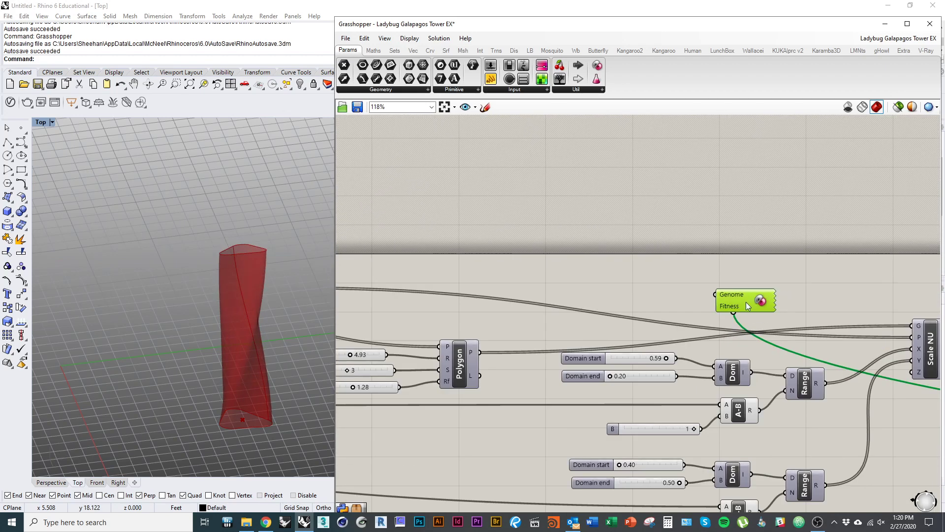
pyautogui.moveTo(746, 303); pyautogui.dragTo(562, 308)
pyautogui.moveTo(545, 309); pyautogui.dragTo(371, 247, button='right')
pyautogui.moveTo(380, 243); pyautogui.dragTo(497, 296)
pyautogui.moveTo(571, 232); pyautogui.dragTo(495, 316)
pyautogui.moveTo(571, 228); pyautogui.dragTo(494, 296)
pyautogui.keyDown('shift'); pyautogui.moveTo(569, 228); pyautogui.dragTo(495, 315); pyautogui.keyUp('shift')
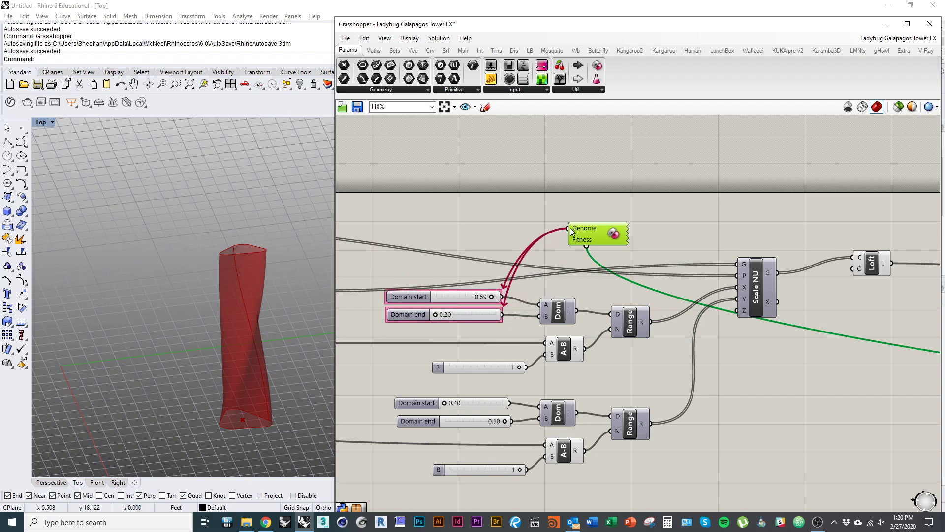
# - Add the Y scale range's Domain start and Domain end sliders to the Genome input, and move Galapagos slightly away from them
pyautogui.keyDown('shift'); pyautogui.moveTo(568, 229); pyautogui.dragTo(501, 401); pyautogui.keyUp('shift')
pyautogui.keyDown('shift'); pyautogui.moveTo(556, 269); pyautogui.dragTo(510, 415); pyautogui.keyUp('shift')
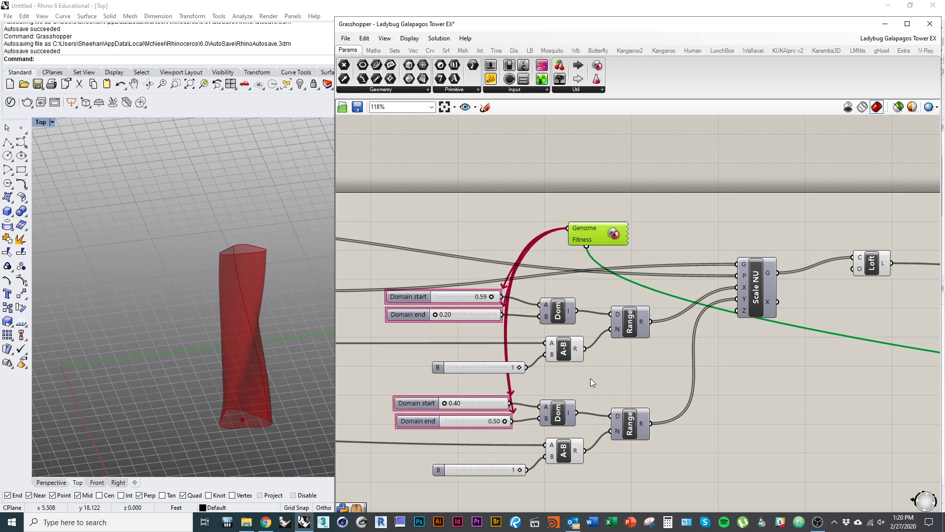
pyautogui.click(590, 376)
pyautogui.moveTo(590, 376); pyautogui.dragTo(606, 372, button='right')
pyautogui.moveTo(617, 232); pyautogui.dragTo(646, 234)
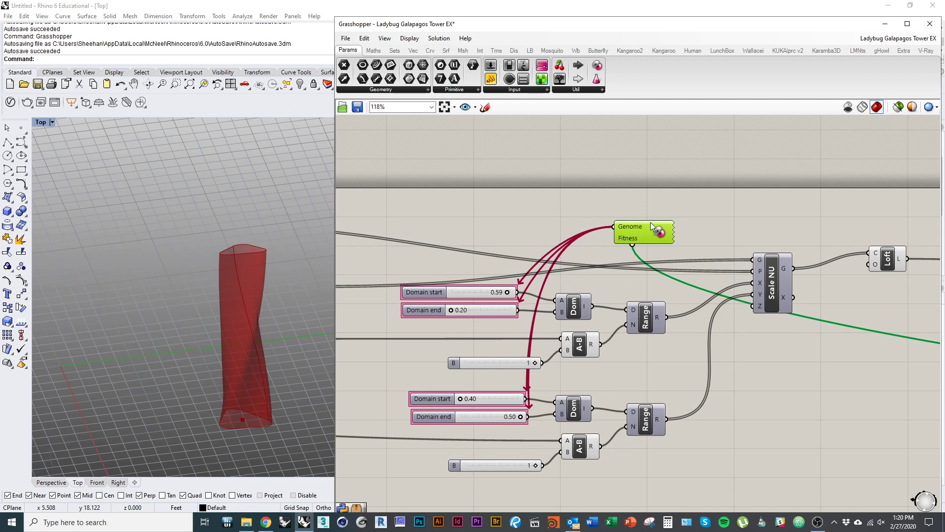
# - Set the X scale range's Domain start to 0.45 and move the B slider of the subtraction clear of the genome wires
pyautogui.moveTo(508, 292); pyautogui.dragTo(464, 294)
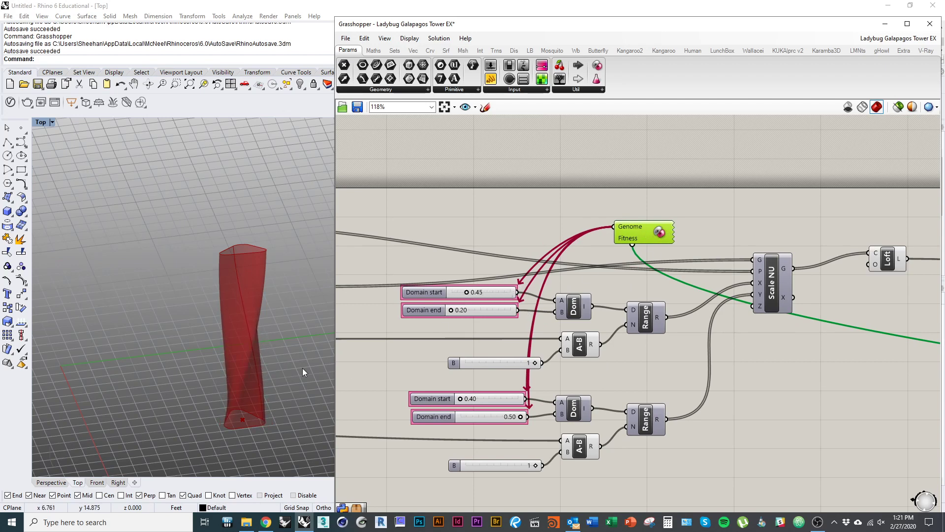
pyautogui.moveTo(464, 357); pyautogui.dragTo(458, 338, button='right')
pyautogui.moveTo(498, 343); pyautogui.dragTo(463, 337)
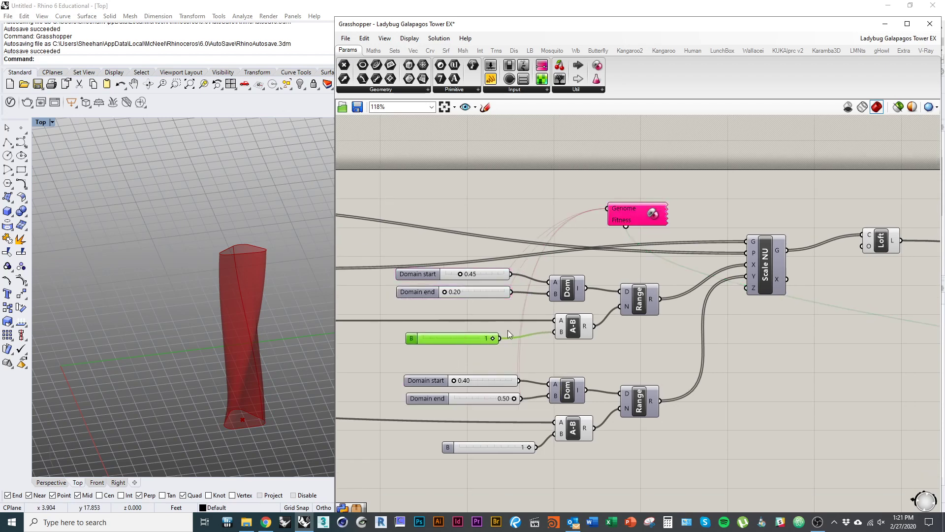
# - Set the X scale range's Domain start to 0.60 and check the slider's minimum and maximum in its settings
pyautogui.click(645, 223)
pyautogui.scroll(3, 525, 276)
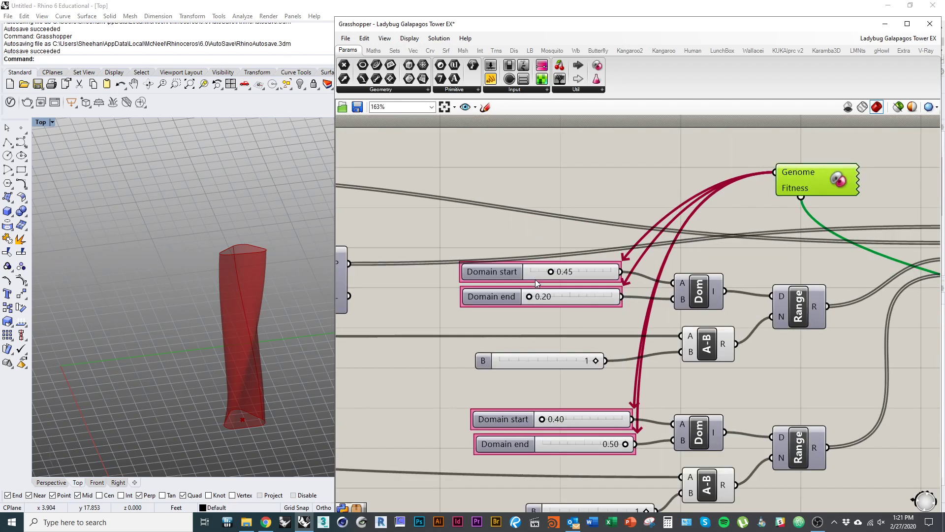
pyautogui.moveTo(551, 273); pyautogui.dragTo(619, 280)
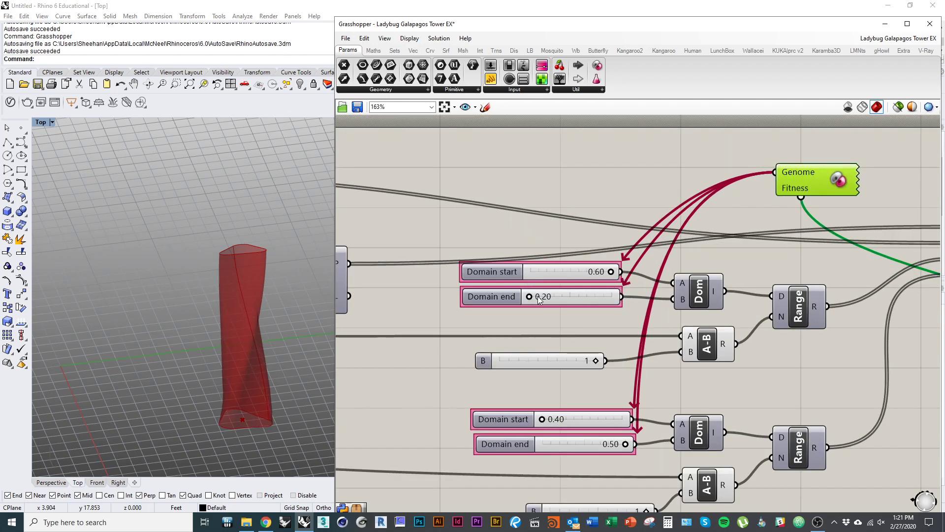
pyautogui.doubleClick(489, 273)
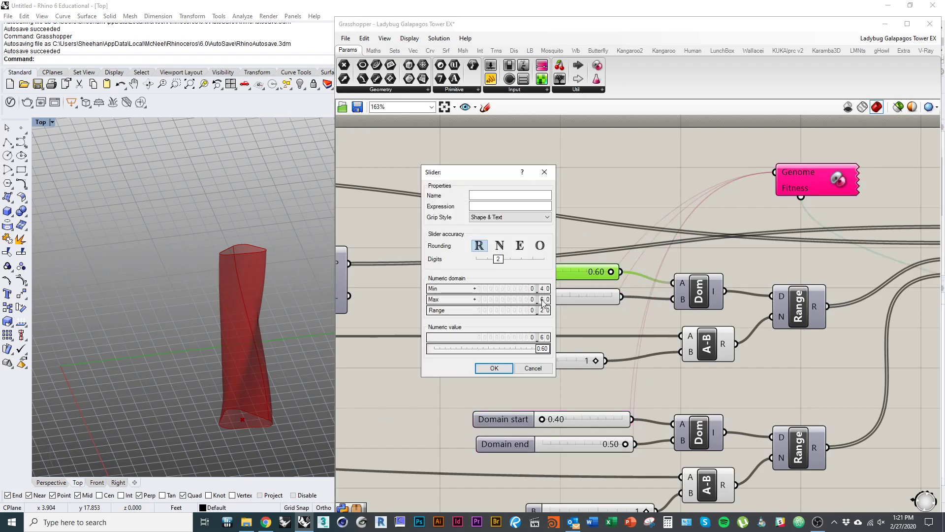
pyautogui.click(500, 371)
# - Try Galapagos next to the Polygon component, and return it above the X scale range's sliders
pyautogui.moveTo(580, 330); pyautogui.dragTo(524, 332, button='right')
pyautogui.scroll(-3, 545, 332)
pyautogui.moveTo(458, 341); pyautogui.dragTo(663, 342, button='right')
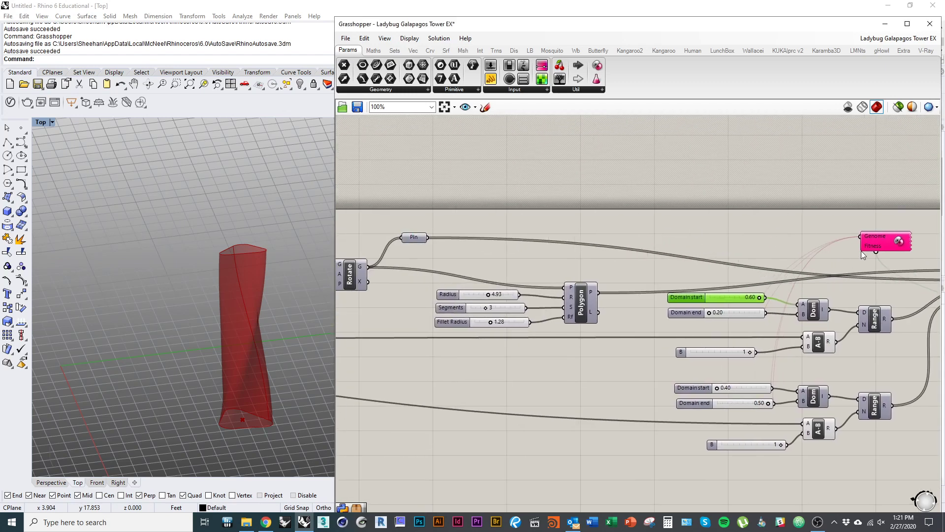
pyautogui.moveTo(863, 250); pyautogui.dragTo(578, 251)
pyautogui.scroll(2, 628, 315)
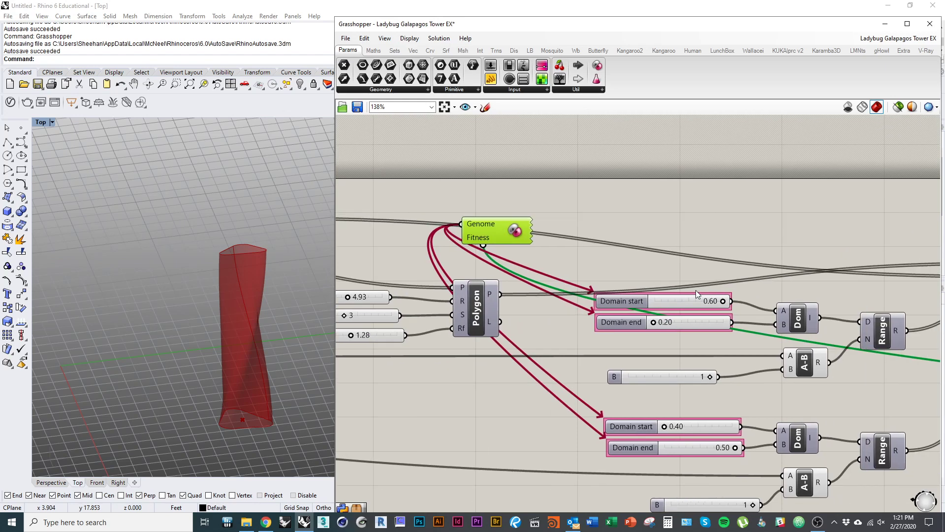
pyautogui.moveTo(512, 303); pyautogui.dragTo(693, 312, button='right')
pyautogui.moveTo(624, 321); pyautogui.dragTo(684, 323, button='right')
pyautogui.moveTo(743, 247); pyautogui.dragTo(920, 240)
# - Set the X scale range's Domain start to 0.40 to compare the tower's base width
pyautogui.scroll(-2, 808, 274)
pyautogui.moveTo(926, 315); pyautogui.dragTo(663, 330, button='right')
pyautogui.scroll(4, 650, 318)
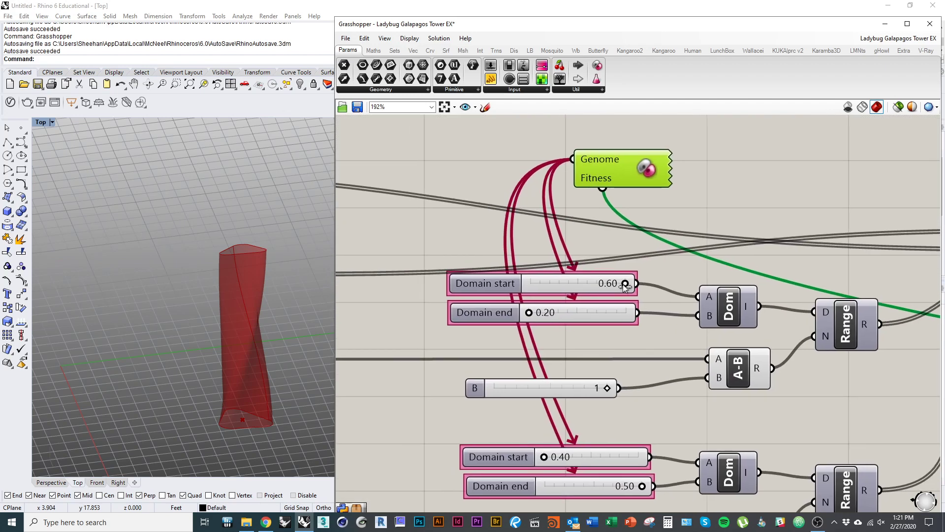
pyautogui.moveTo(625, 284); pyautogui.dragTo(507, 285)
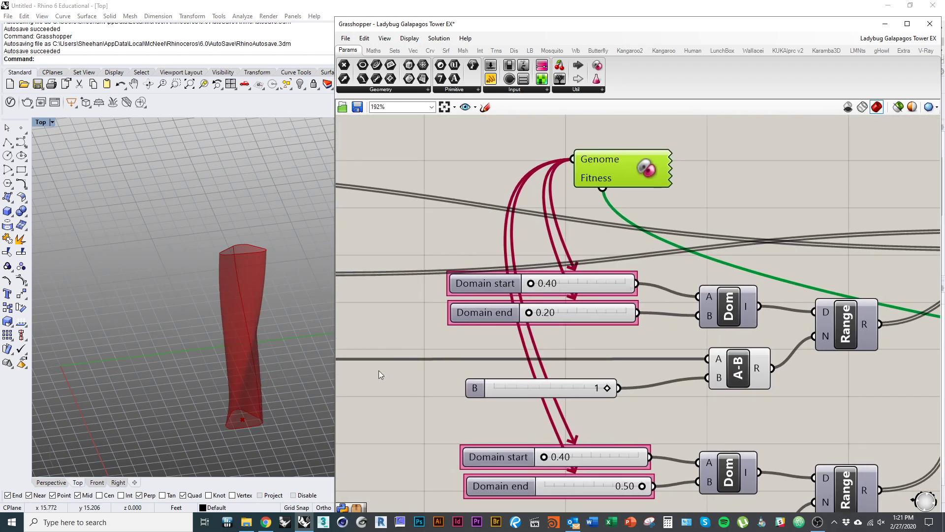
pyautogui.moveTo(427, 348); pyautogui.dragTo(504, 375, button='right')
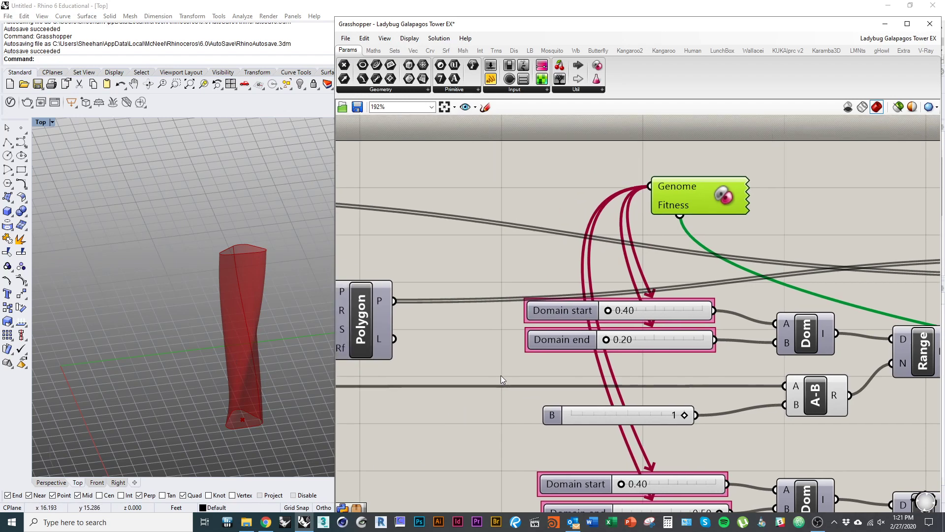
# - Move Galapagos toward the Scale NU component and set the X scale range's Domain start to 0.53
pyautogui.moveTo(707, 196); pyautogui.dragTo(938, 220)
pyautogui.moveTo(874, 246); pyautogui.dragTo(669, 240, button='right')
pyautogui.moveTo(467, 323); pyautogui.dragTo(505, 331, button='right')
pyautogui.moveTo(417, 313); pyautogui.dragTo(478, 313)
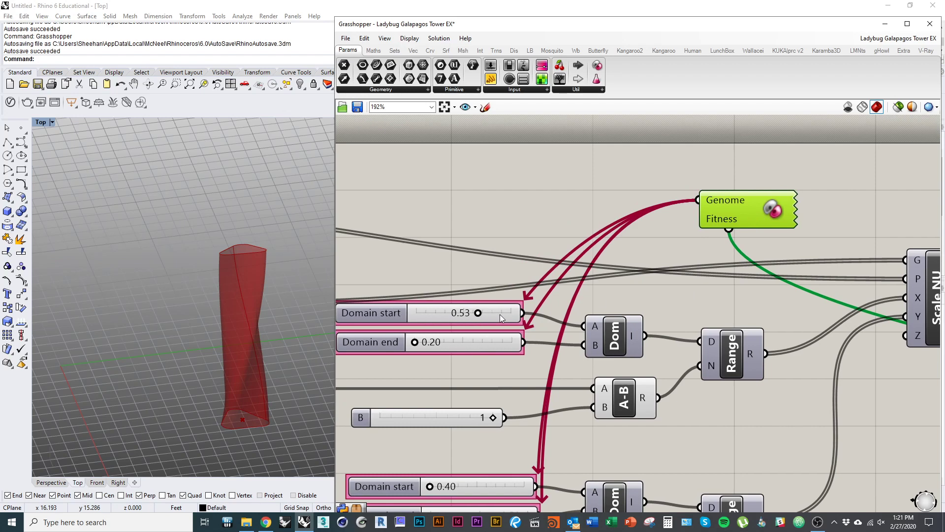
# - Move Galapagos above the floors' rotation range and add that range's Domain end slider to the Genome input
pyautogui.moveTo(740, 223); pyautogui.dragTo(433, 317)
pyautogui.scroll(-4, 782, 302)
pyautogui.scroll(1, 840, 332)
pyautogui.moveTo(422, 333); pyautogui.dragTo(563, 336, button='right')
pyautogui.scroll(3, 563, 336)
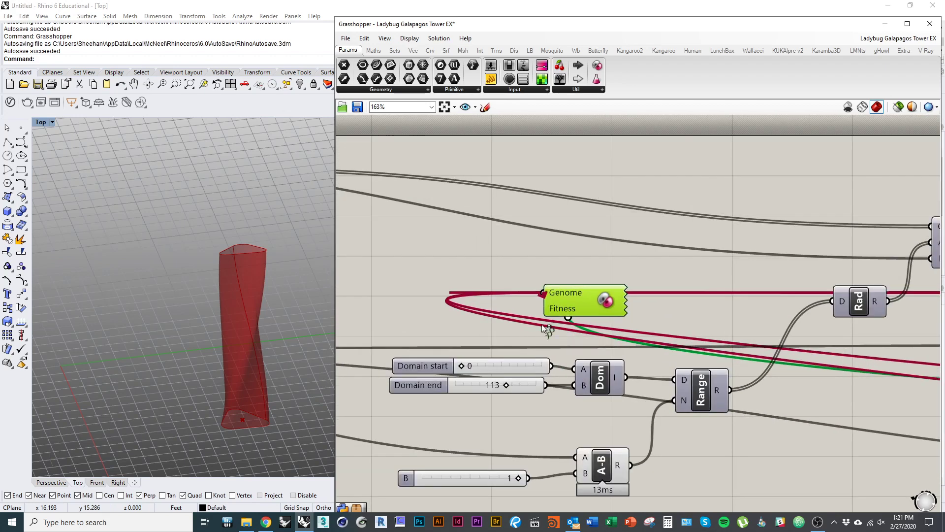
pyautogui.moveTo(541, 344); pyautogui.dragTo(542, 394)
# - Move Galapagos above the Pi component and add the Factor slider of the base rotation to the Genome input
pyautogui.scroll(-5, 761, 369)
pyautogui.moveTo(580, 300); pyautogui.dragTo(459, 240)
pyautogui.scroll(1, 463, 245)
pyautogui.moveTo(420, 267); pyautogui.dragTo(496, 290, button='right')
pyautogui.scroll(5, 499, 294)
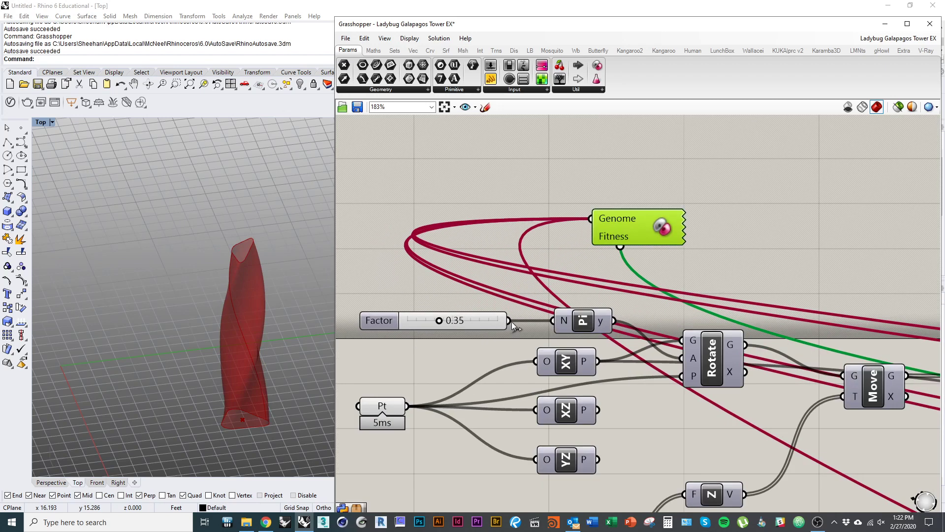
pyautogui.moveTo(595, 221); pyautogui.dragTo(530, 341)
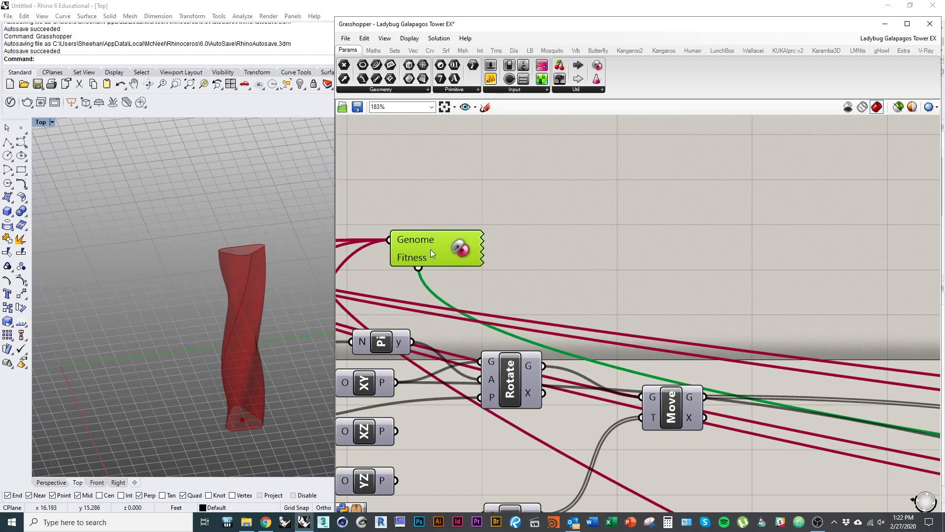
# - Move Galapagos back near the Average component and turn off the preview of the tower geometry
pyautogui.scroll(-8, 409, 351)
pyautogui.scroll(-3, 409, 347)
pyautogui.scroll(8, 701, 356)
pyautogui.moveTo(583, 350); pyautogui.dragTo(788, 340, button='right')
pyautogui.moveTo(605, 349); pyautogui.dragTo(857, 345, button='right')
pyautogui.moveTo(647, 360); pyautogui.dragTo(857, 369, button='right')
pyautogui.click(581, 320)
pyautogui.rightClick(609, 287)
pyautogui.click(625, 301)
# - Set the radiation analysis's _runIt toggle to True
pyautogui.moveTo(713, 378); pyautogui.dragTo(430, 239, button='right')
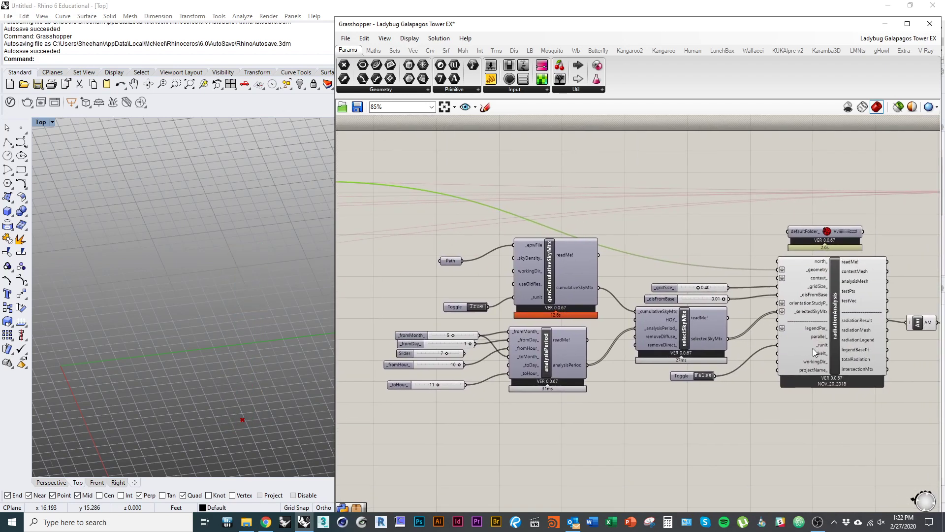
pyautogui.doubleClick(704, 376)
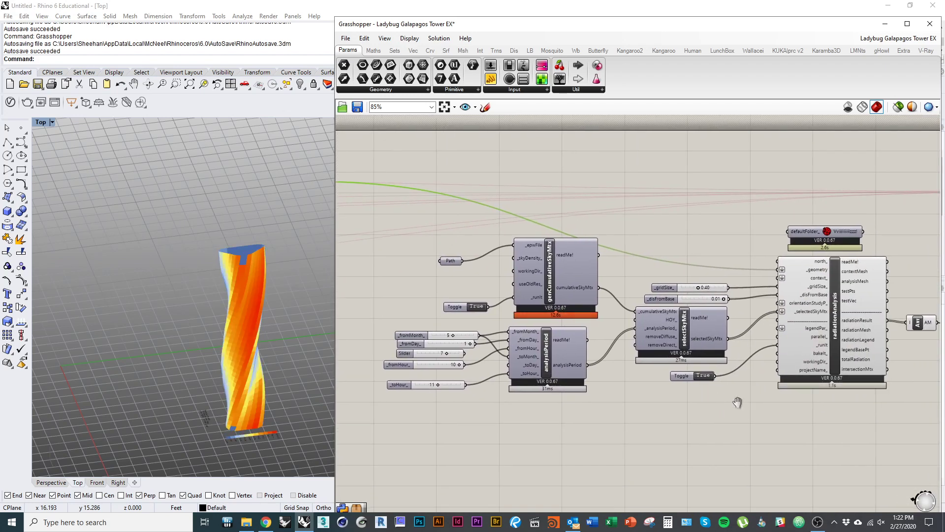
# - Set the radiation analysis's _gridSize_ to 0.45
pyautogui.scroll(3, 666, 323)
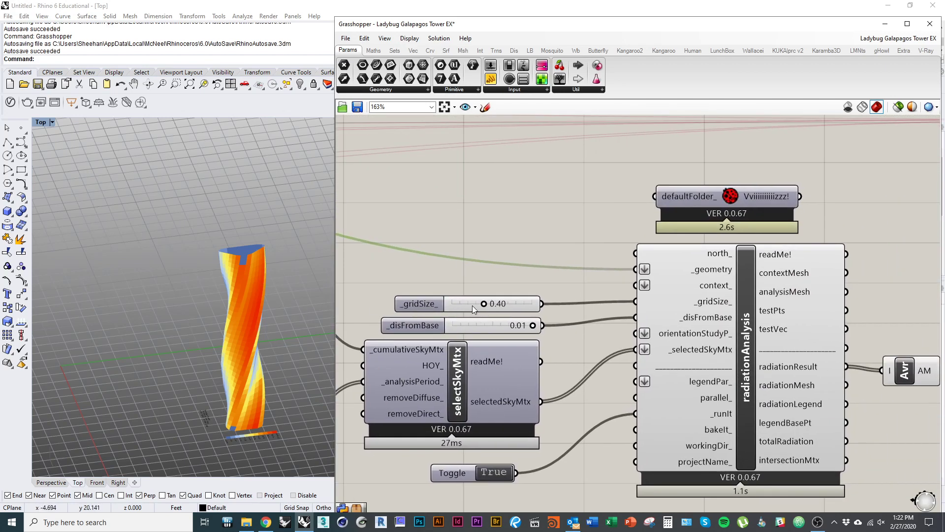
pyautogui.doubleClick(474, 305)
pyautogui.write('.')
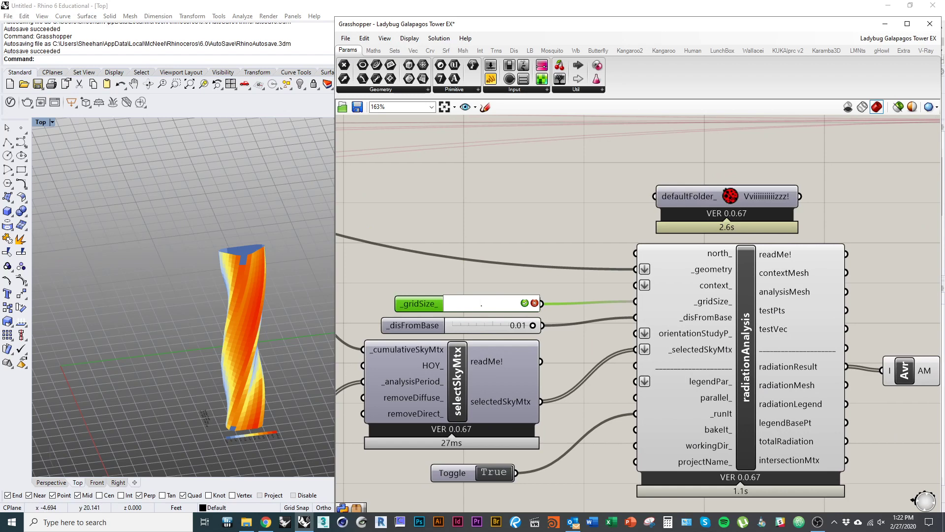
pyautogui.write('45')
pyautogui.press('Return')
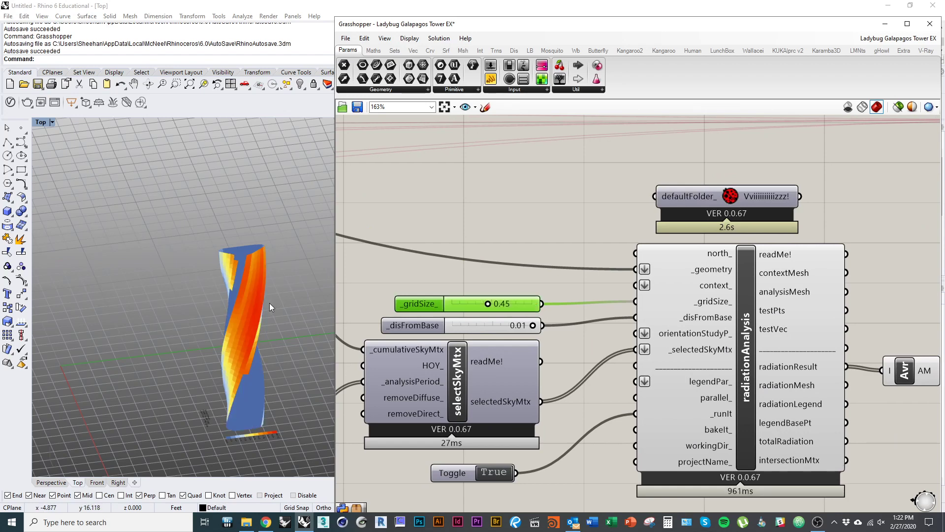
# - Set the radiation analysis's _gridSize_ to 0.38
pyautogui.doubleClick(454, 303)
pyautogui.write('.3')
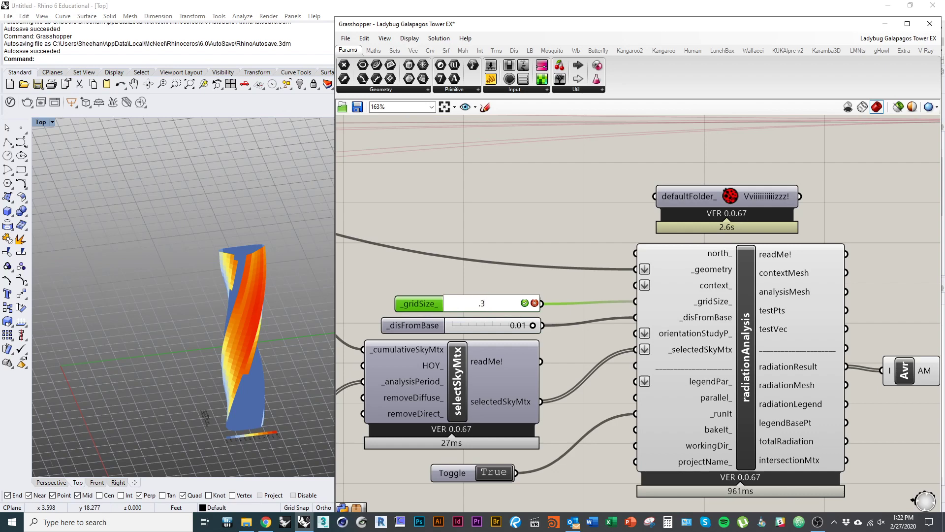
pyautogui.write('8')
pyautogui.press('Return')
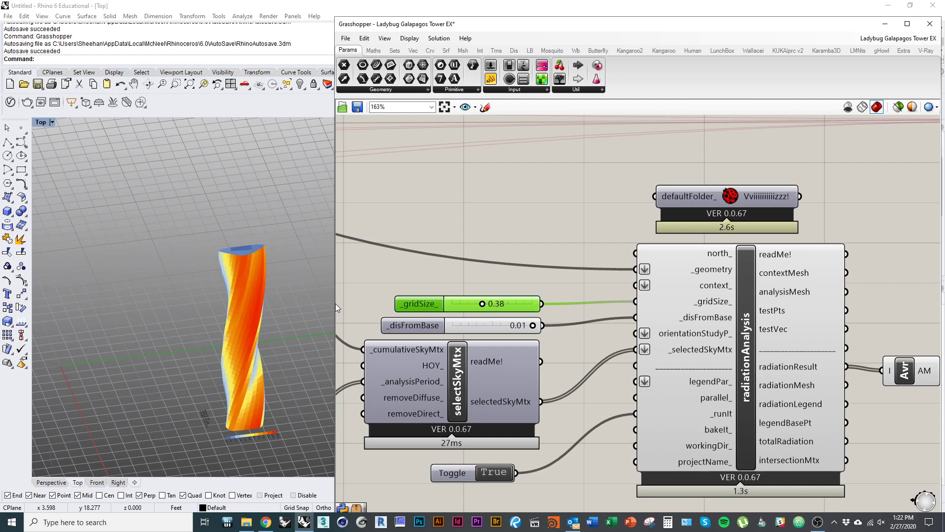
# - Open the Galapagos Editor and show its solver controls
pyautogui.moveTo(244, 326); pyautogui.dragTo(217, 325, button='right')
pyautogui.moveTo(725, 203); pyautogui.dragTo(421, 287, button='right')
pyautogui.moveTo(755, 274); pyautogui.dragTo(563, 249, button='right')
pyautogui.click(679, 190)
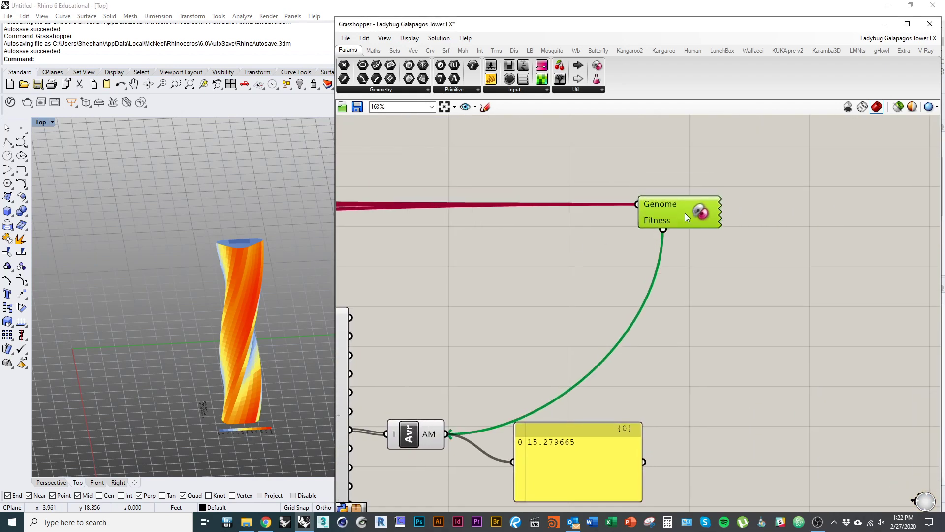
pyautogui.moveTo(459, 316); pyautogui.dragTo(883, 279, button='right')
pyautogui.moveTo(743, 264); pyautogui.dragTo(564, 313, button='right')
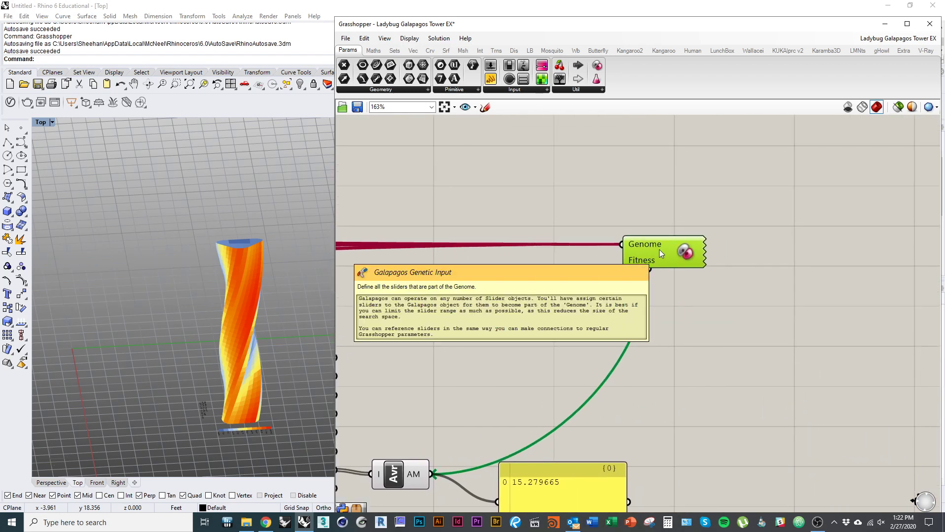
pyautogui.doubleClick(660, 250)
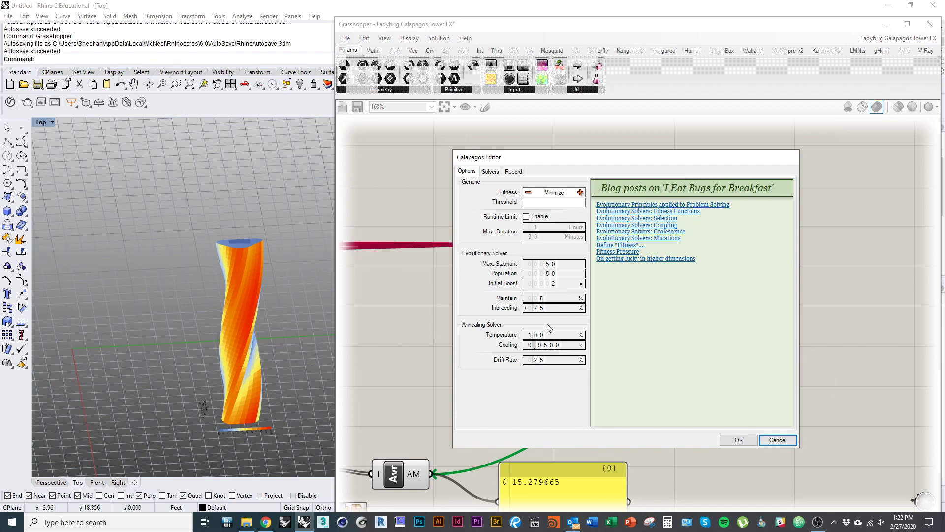
pyautogui.click(490, 172)
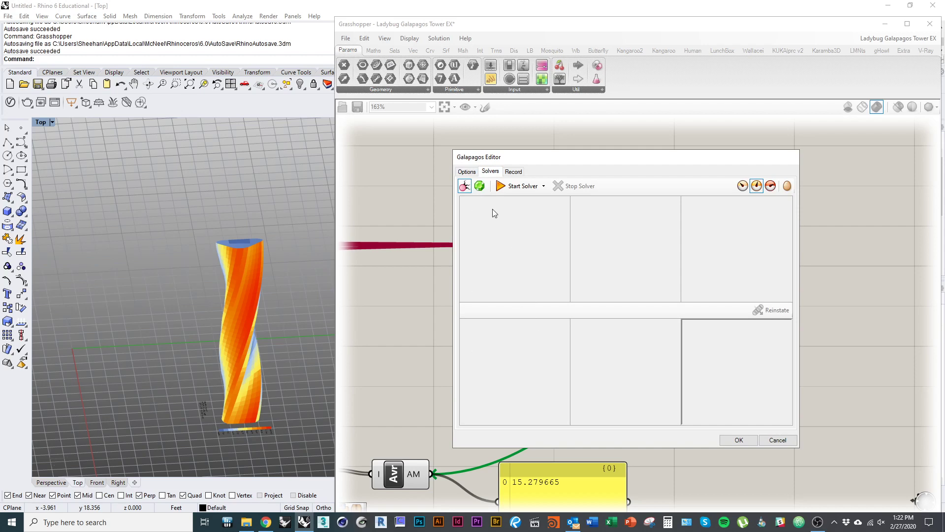
# - Move the Galapagos Editor slightly and start the evolutionary solver
pyautogui.moveTo(562, 160); pyautogui.dragTo(600, 158)
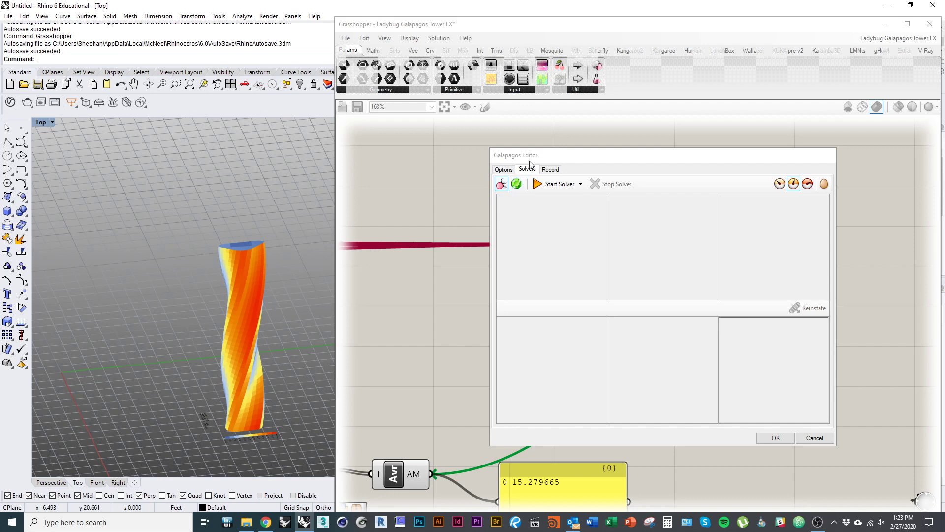
pyautogui.moveTo(529, 158); pyautogui.dragTo(515, 151)
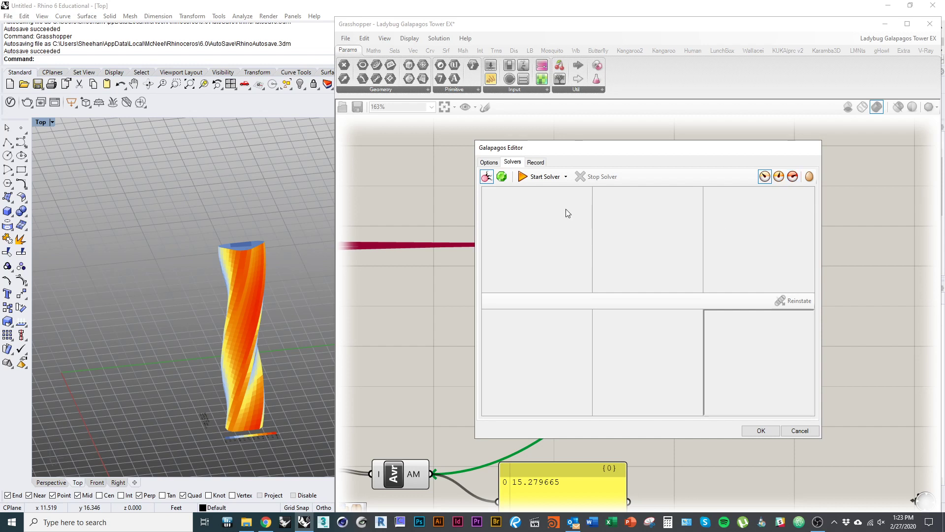
pyautogui.click(538, 181)
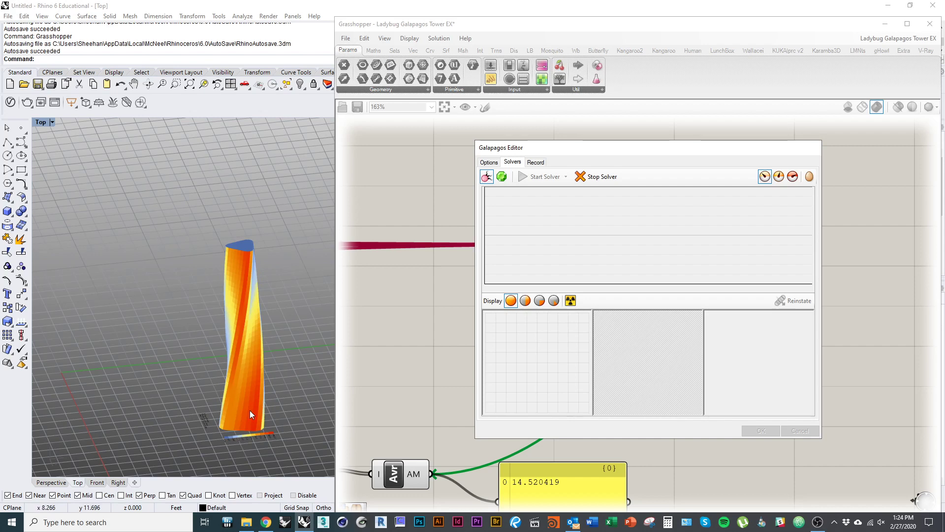
# - Examine the scale ranges' Domain start and Domain end sliders while the solver runs
pyautogui.moveTo(392, 365); pyautogui.dragTo(456, 346, button='right')
pyautogui.scroll(-5, 448, 369)
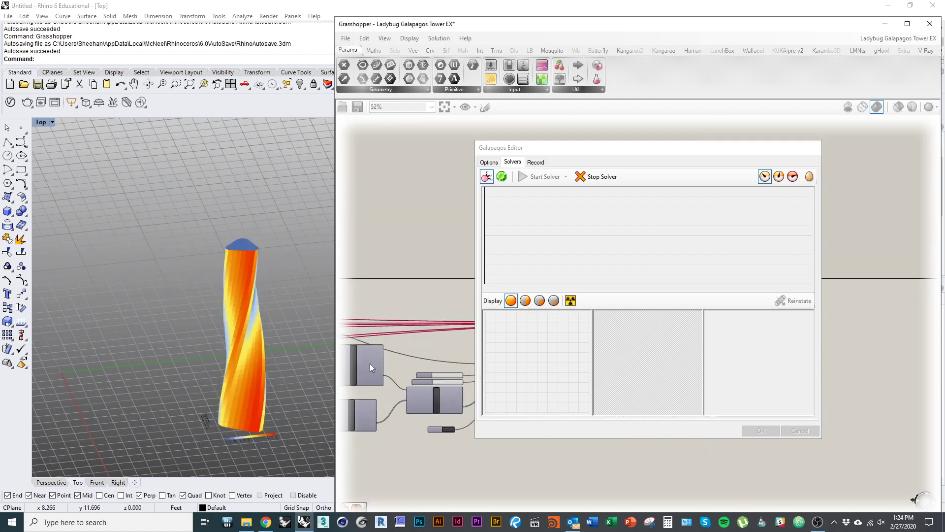
pyautogui.moveTo(387, 368); pyautogui.dragTo(539, 355, button='right')
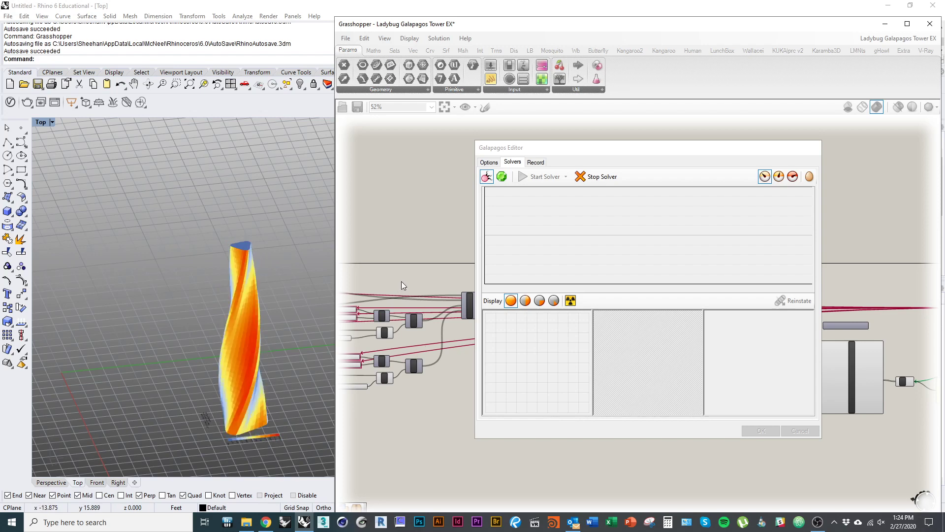
pyautogui.moveTo(408, 280); pyautogui.dragTo(441, 274, button='right')
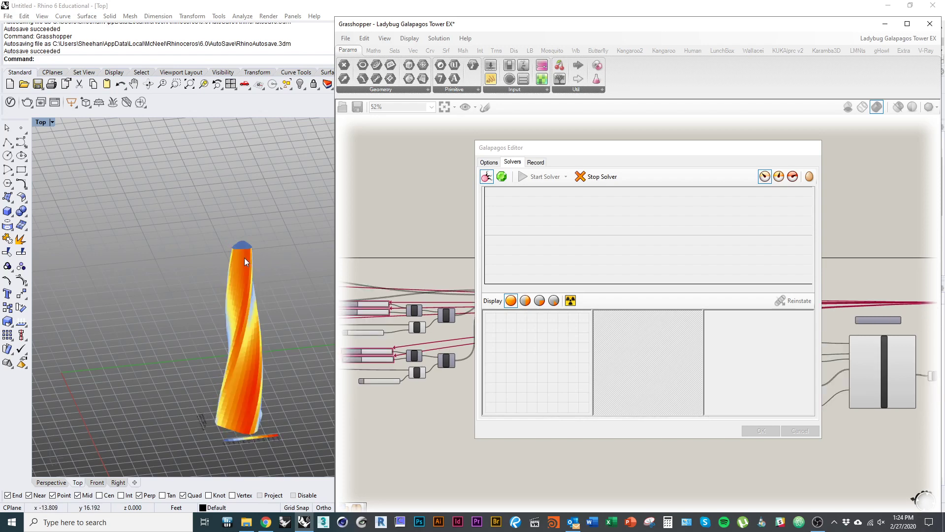
pyautogui.moveTo(380, 283); pyautogui.dragTo(441, 281, button='right')
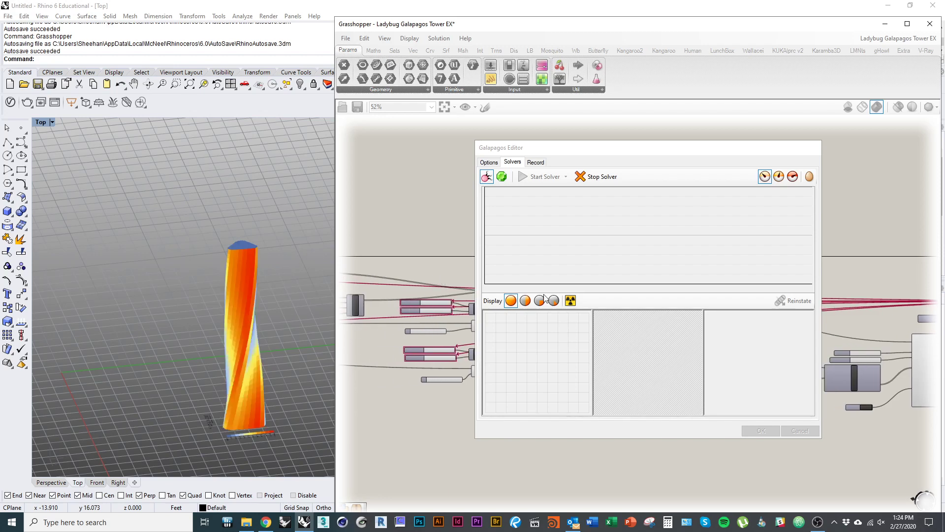
pyautogui.scroll(5, 415, 323)
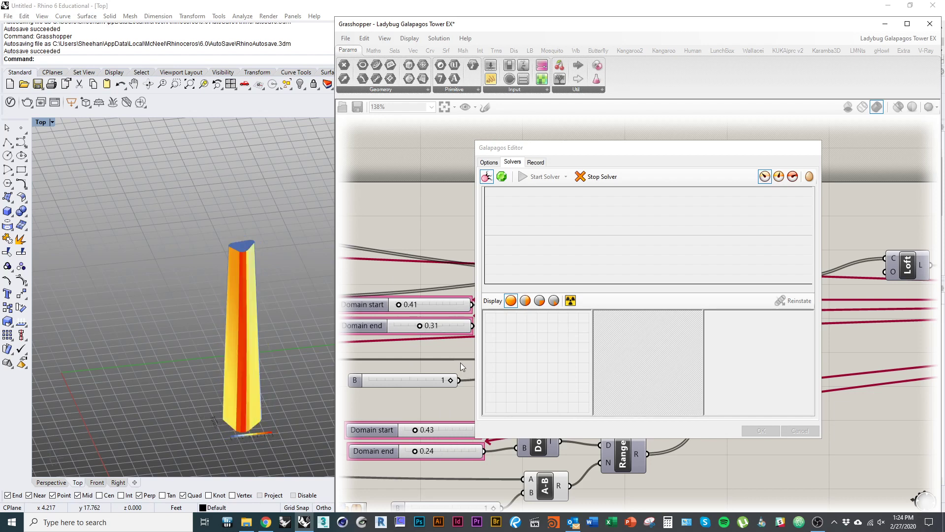
# - Turn off the display of genomes in the Rhino viewport while the solver runs
pyautogui.click(525, 301)
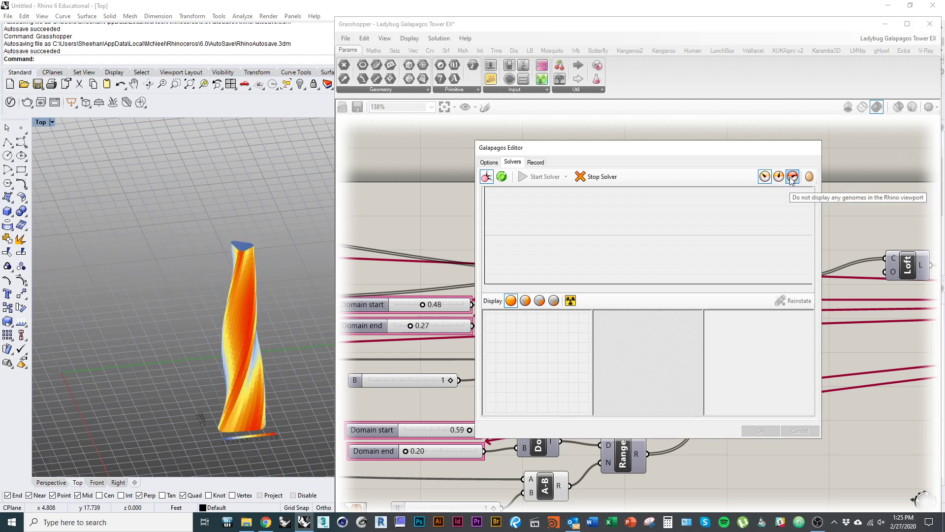
pyautogui.click(792, 176)
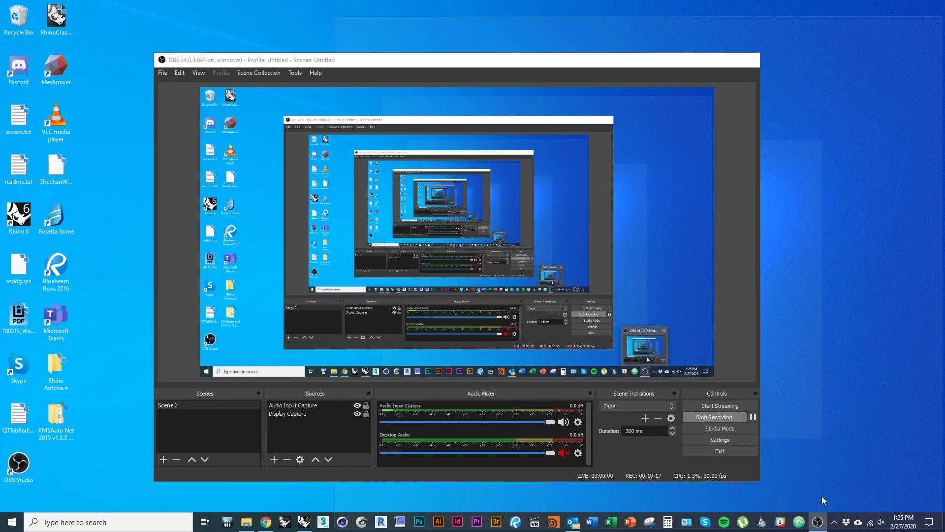
pyautogui.click(822, 495)
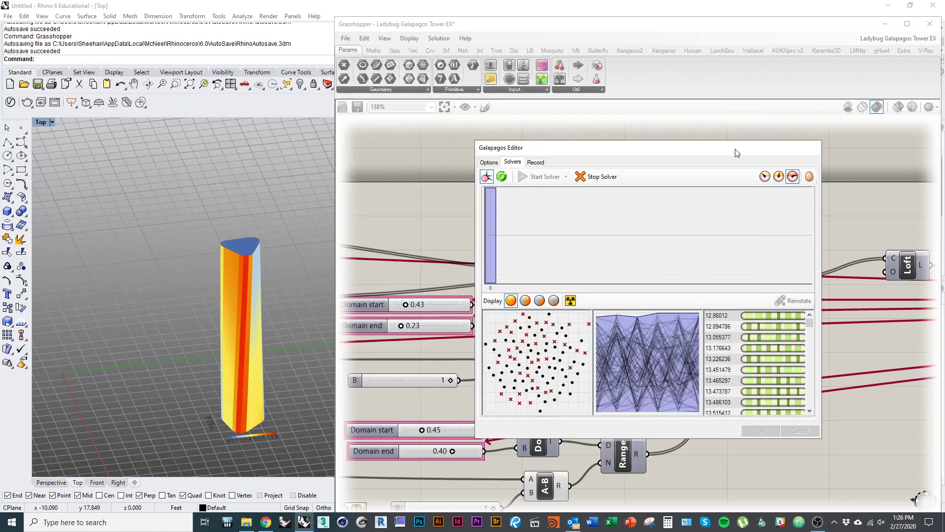
pyautogui.click(786, 153)
pyautogui.click(817, 522)
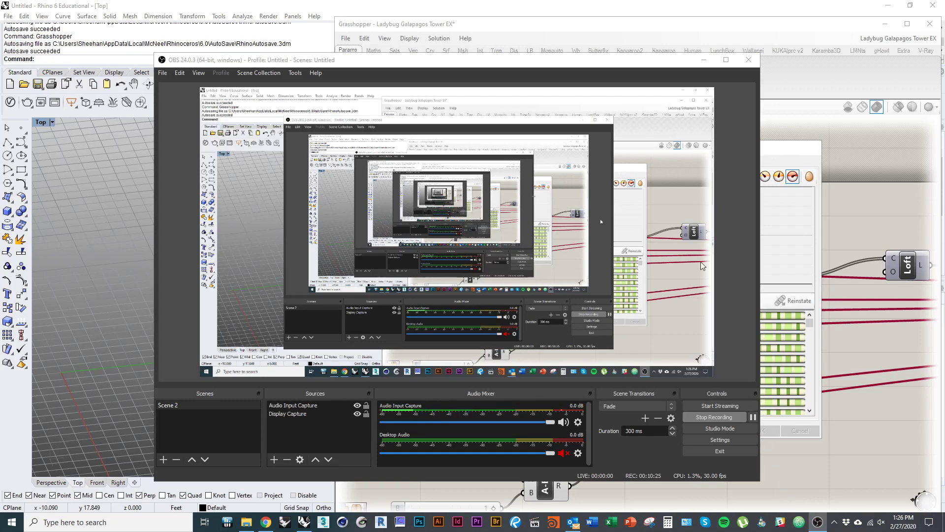
# - Stop the evolutionary solver and look through the full ranked list of genomes
pyautogui.click(774, 152)
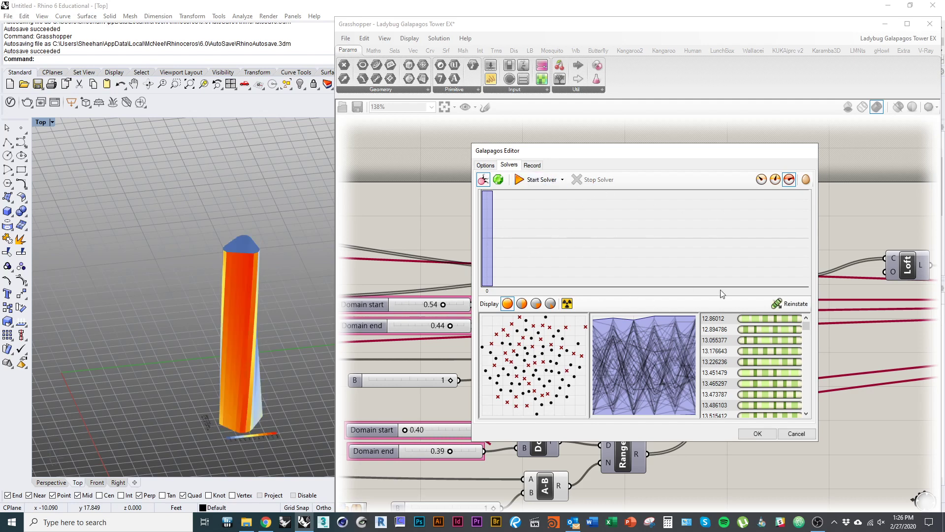
pyautogui.moveTo(808, 327); pyautogui.dragTo(811, 378)
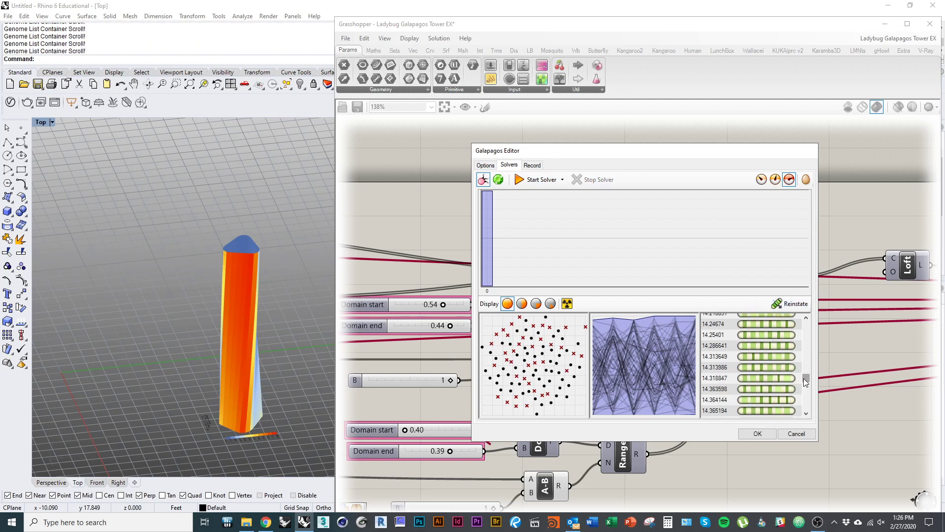
pyautogui.click(809, 407)
pyautogui.moveTo(808, 406); pyautogui.dragTo(808, 326)
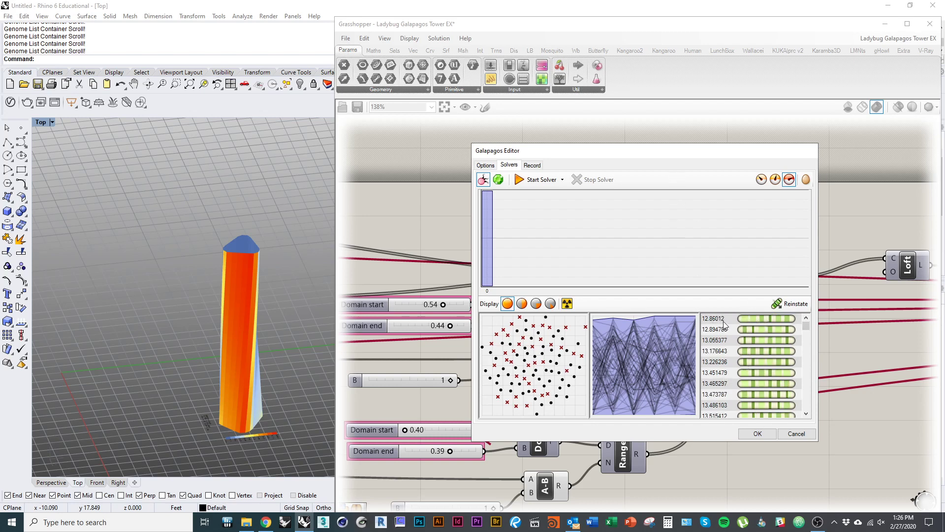
# - Move the Galapagos Editor aside and examine the panel with the average radiation
pyautogui.moveTo(689, 153); pyautogui.dragTo(566, 142)
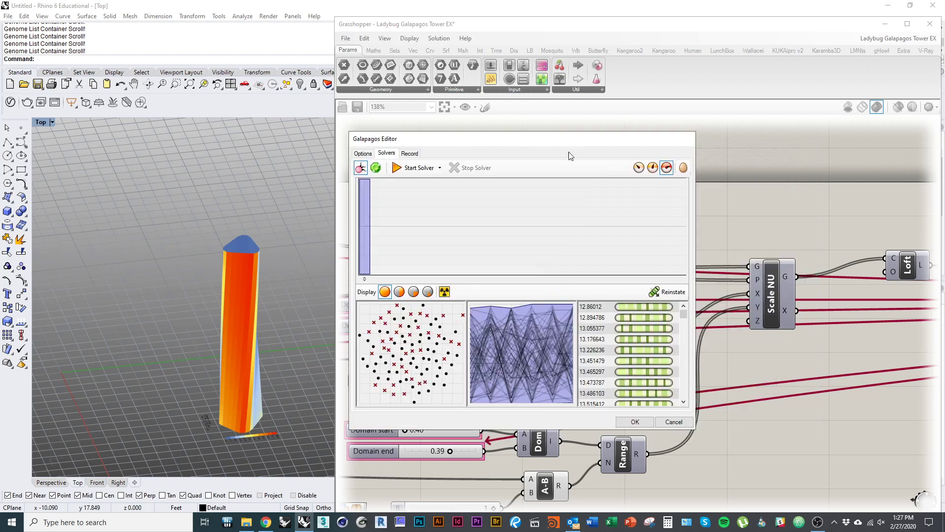
pyautogui.scroll(-4, 741, 309)
pyautogui.moveTo(823, 371); pyautogui.dragTo(706, 358, button='right')
pyautogui.scroll(2, 706, 358)
pyautogui.moveTo(872, 363); pyautogui.dragTo(759, 360, button='right')
pyautogui.scroll(4, 824, 353)
pyautogui.moveTo(868, 341); pyautogui.dragTo(758, 362, button='right')
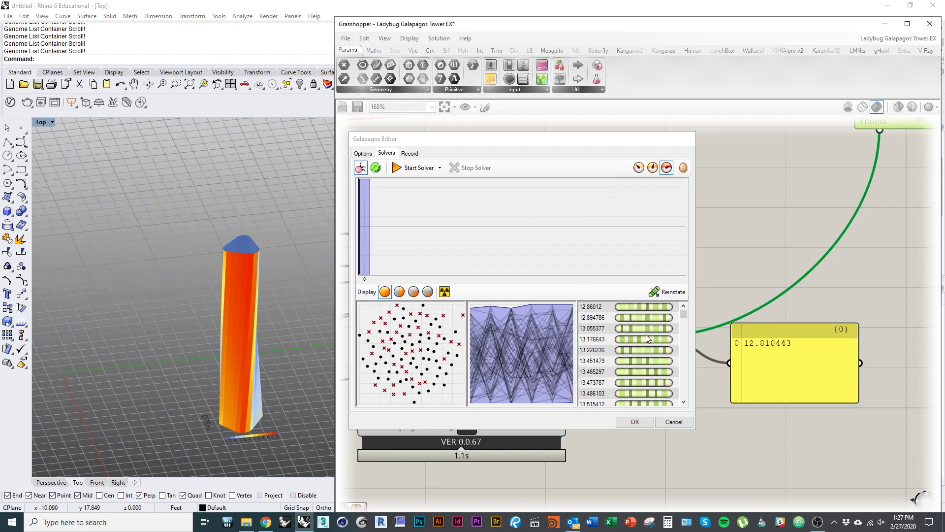
# - Reinstate the first genome in the list, with fitness 12.86012, and accept the Galapagos Editor
pyautogui.click(627, 309)
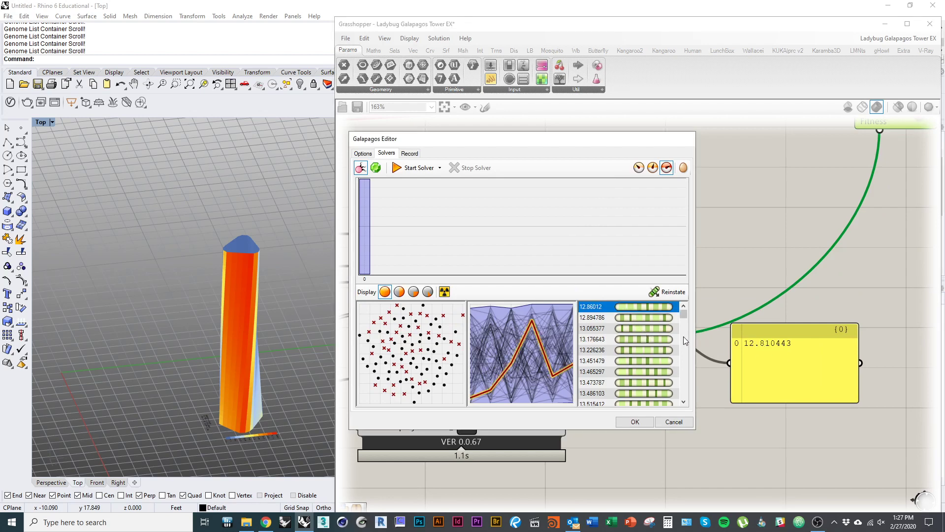
pyautogui.click(670, 293)
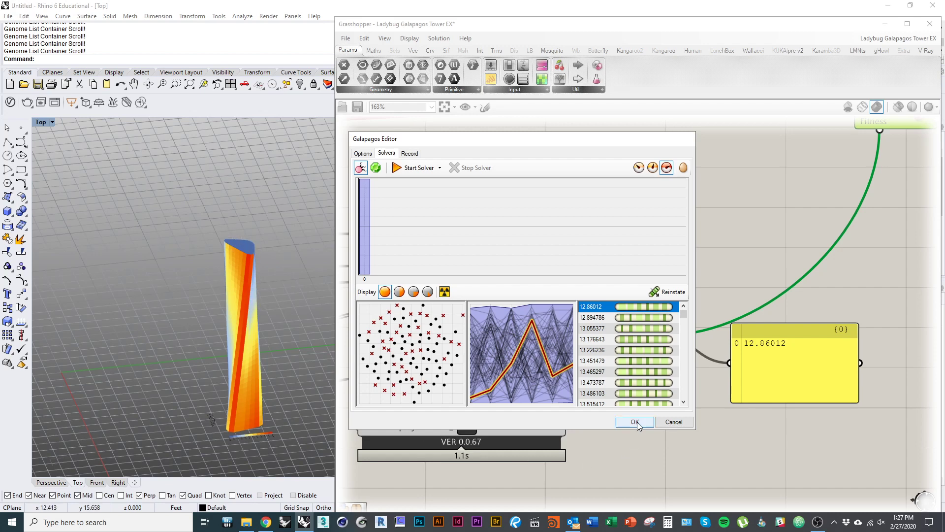
pyautogui.click(667, 293)
pyautogui.click(632, 425)
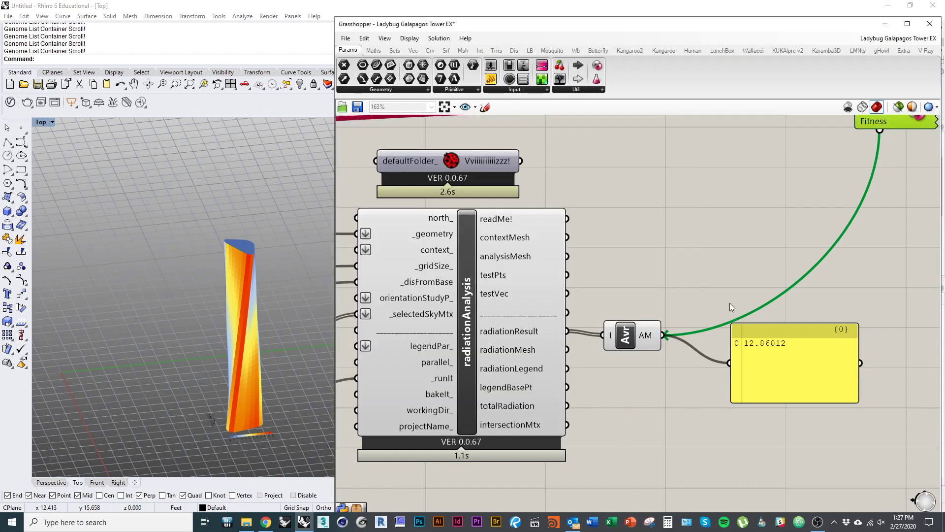
# - Reopen the Galapagos Editor to view its solver page and close it again
pyautogui.doubleClick(750, 231)
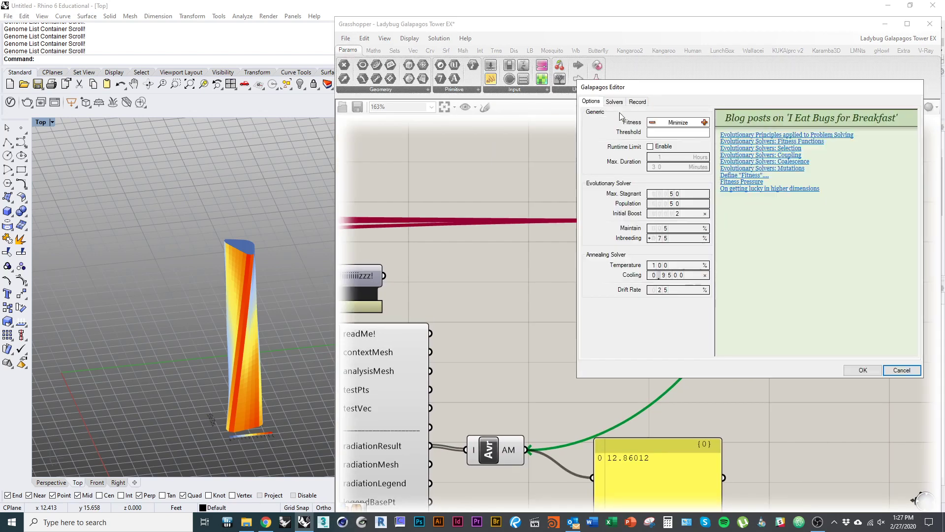
pyautogui.click(616, 103)
pyautogui.click(863, 369)
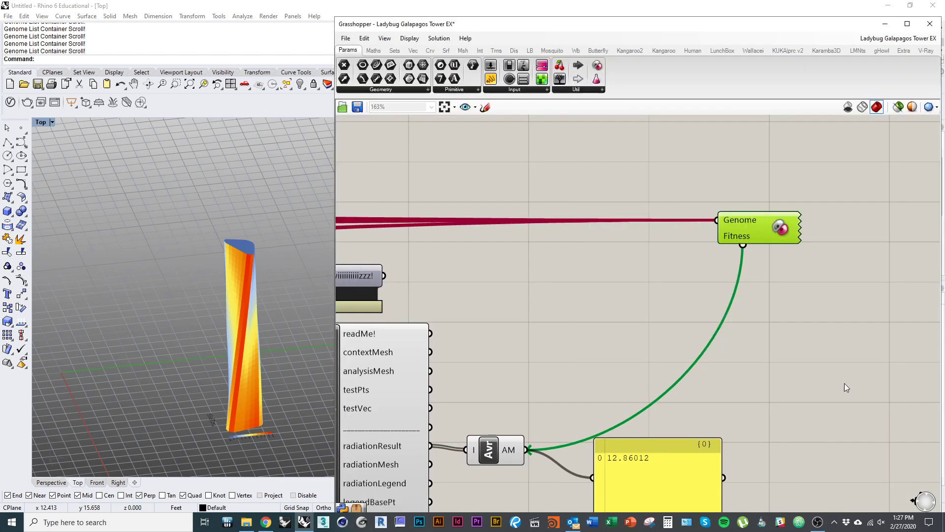
# - Examine the reinstated tower in the Rhino viewport and the definition around Galapagos
pyautogui.moveTo(530, 327); pyautogui.dragTo(667, 282, button='right')
pyautogui.scroll(-1, 668, 284)
pyautogui.moveTo(521, 315); pyautogui.dragTo(678, 338, button='right')
pyautogui.moveTo(246, 328)
pyautogui.mouseDown(button='right')
pyautogui.moveTo(267, 328)
pyautogui.moveTo(253, 331)
pyautogui.moveTo(258, 321)
pyautogui.mouseUp(button='right')
pyautogui.scroll(-7, 233, 323)
pyautogui.moveTo(686, 354); pyautogui.dragTo(486, 308, button='right')
pyautogui.moveTo(677, 312); pyautogui.dragTo(504, 331, button='right')
# - Move Galapagos closer to the panel with the average radiation
pyautogui.moveTo(646, 190); pyautogui.dragTo(659, 188)
pyautogui.moveTo(484, 279); pyautogui.dragTo(541, 270, button='right')
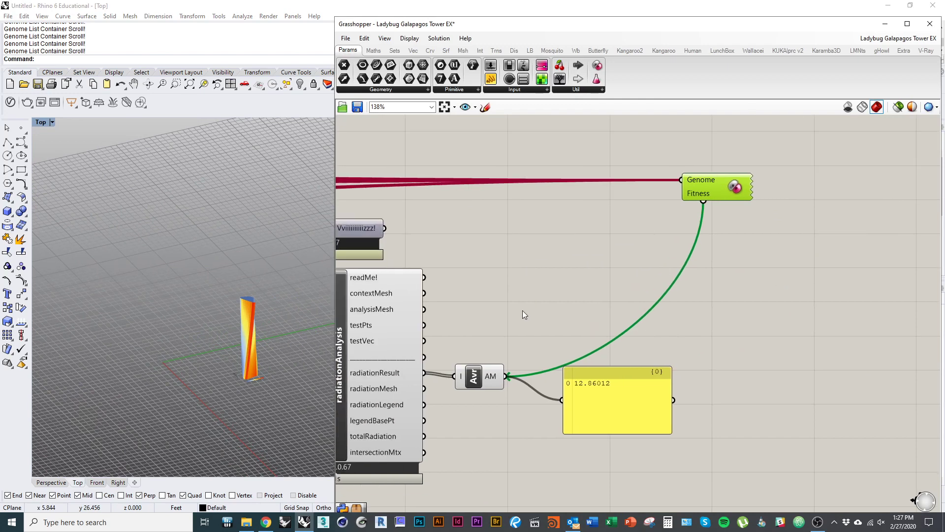
pyautogui.moveTo(526, 326); pyautogui.dragTo(515, 321, button='right')
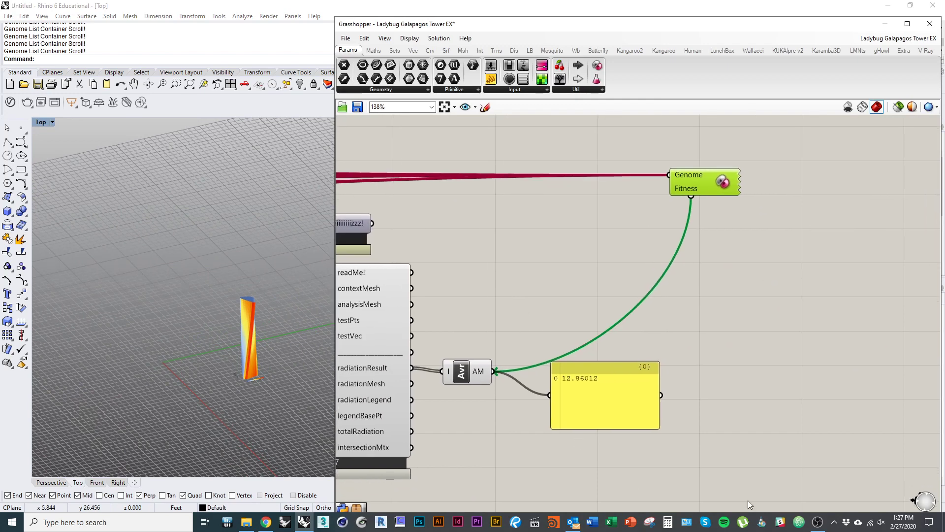
pyautogui.moveTo(454, 298); pyautogui.dragTo(427, 326, button='right')
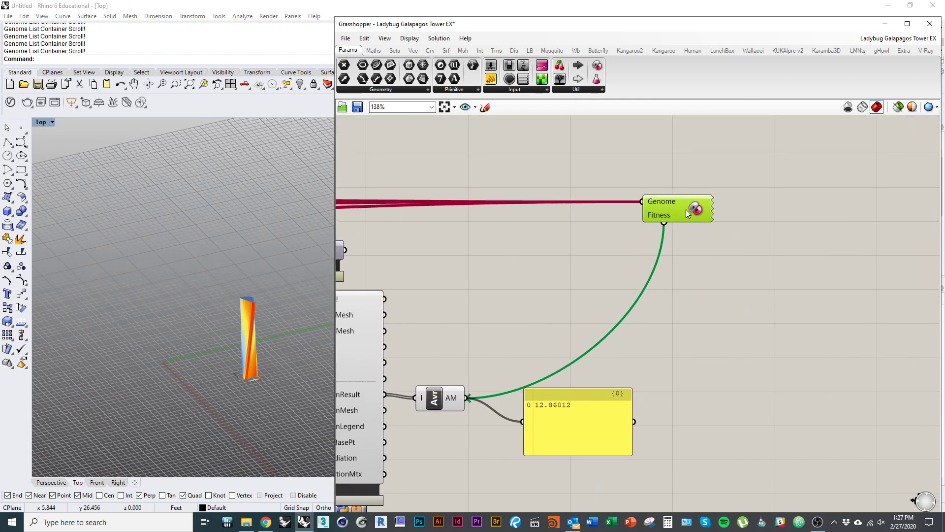
pyautogui.moveTo(686, 209); pyautogui.dragTo(635, 235, button='right')
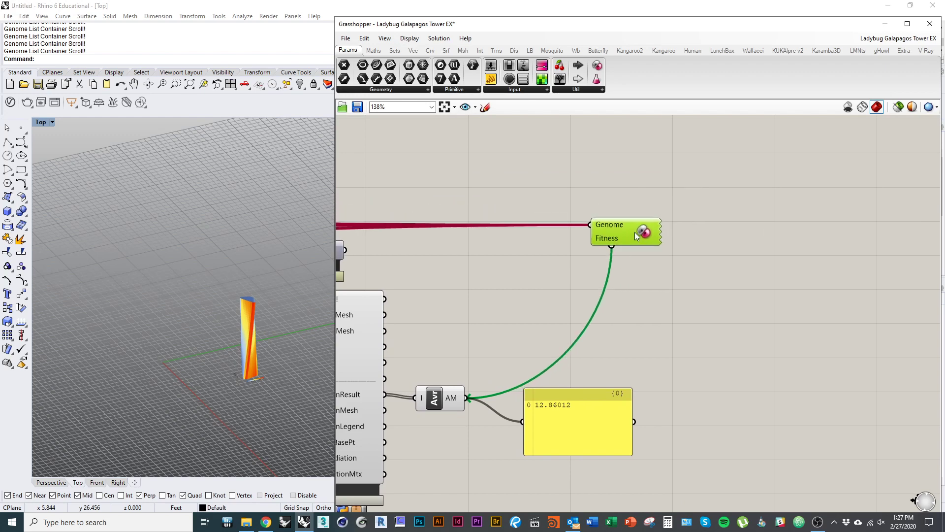
pyautogui.click(817, 524)
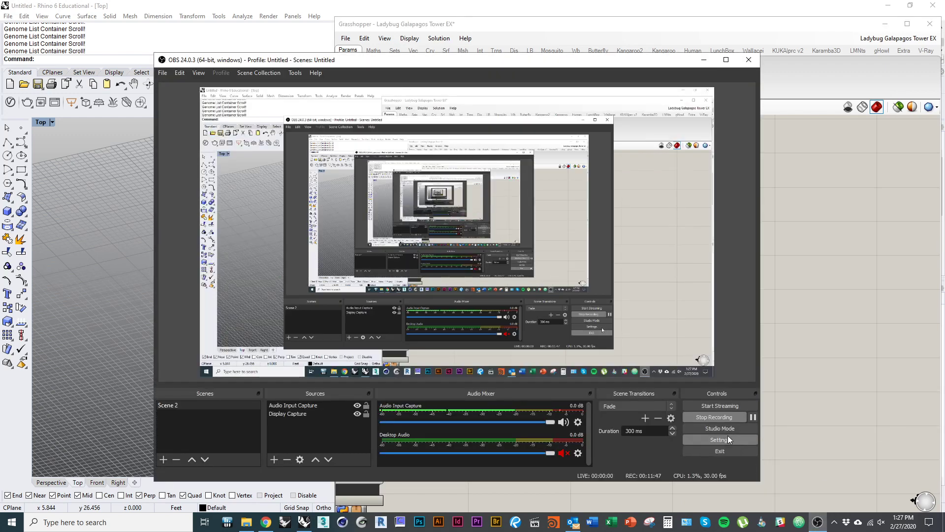